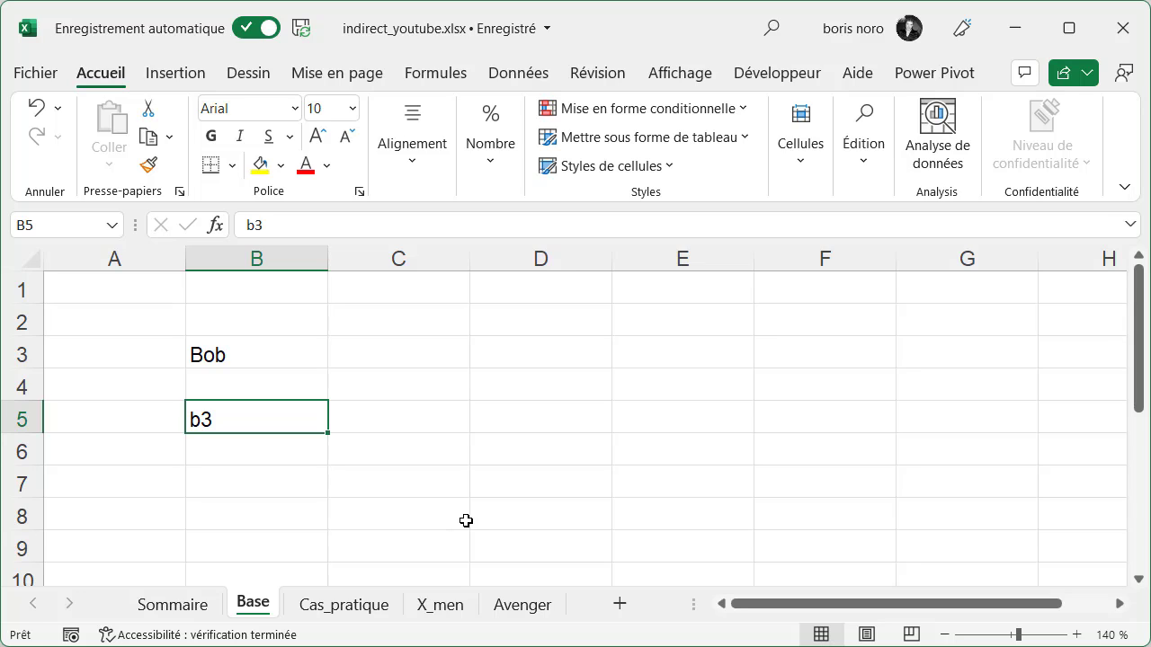
- Enter the formula =INDIRECT(B5) in cell D5 of the Base sheet
key(Right)
key(Right)
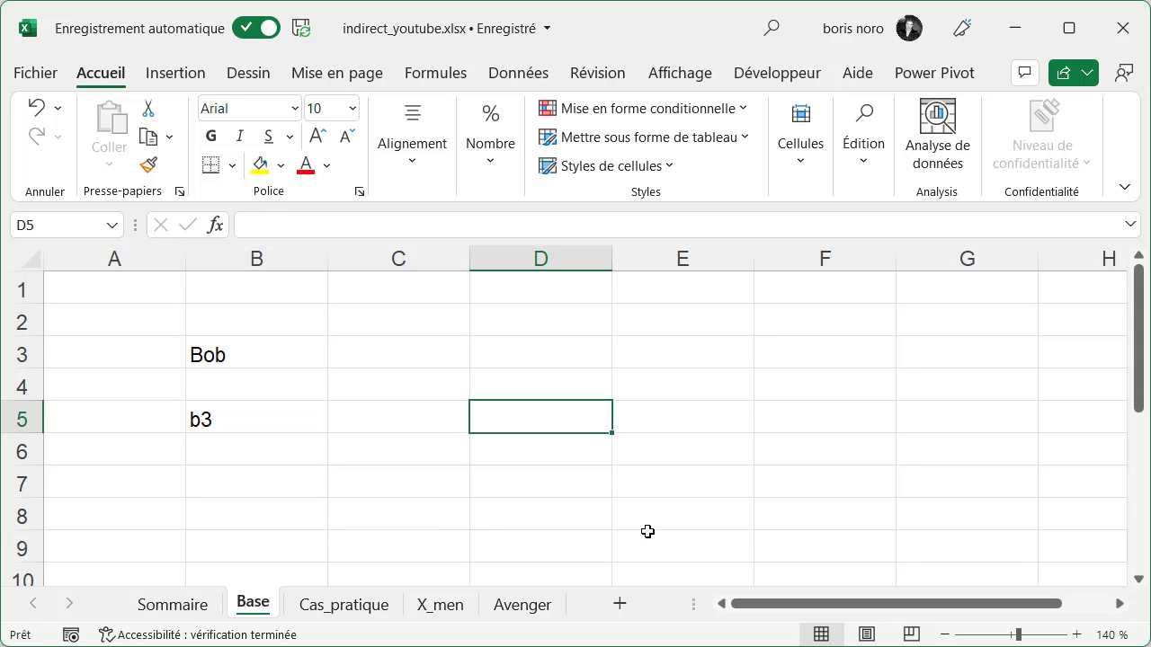
text(=INDIRECT()
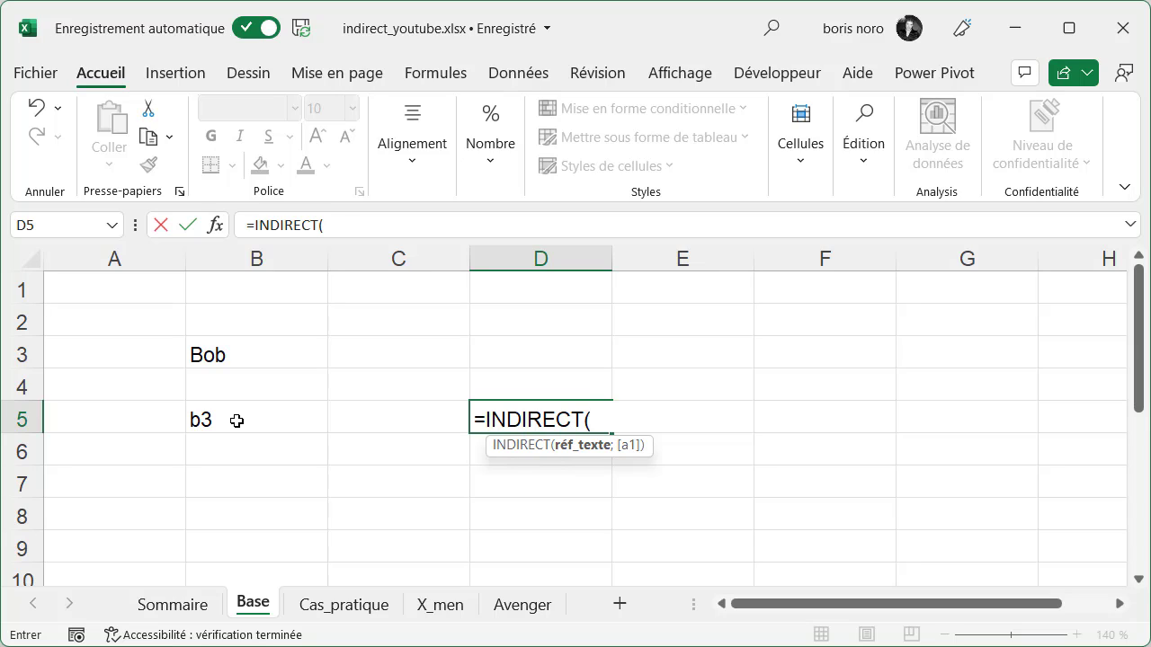
click(236, 420)
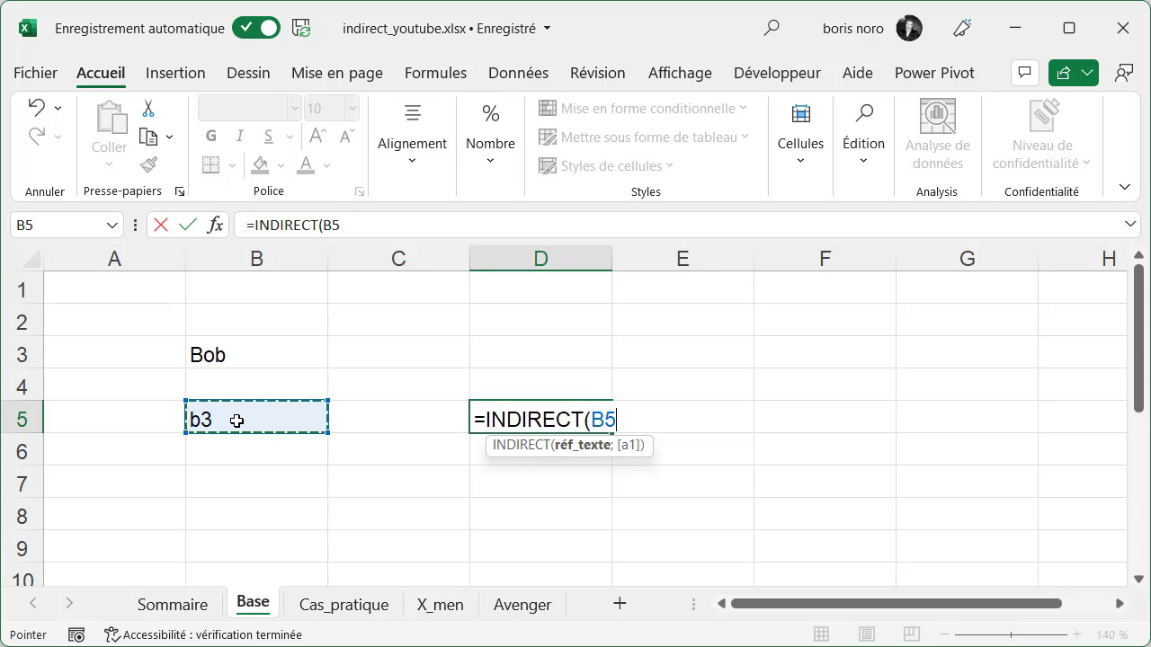
text())
key(Return)
key(Up)
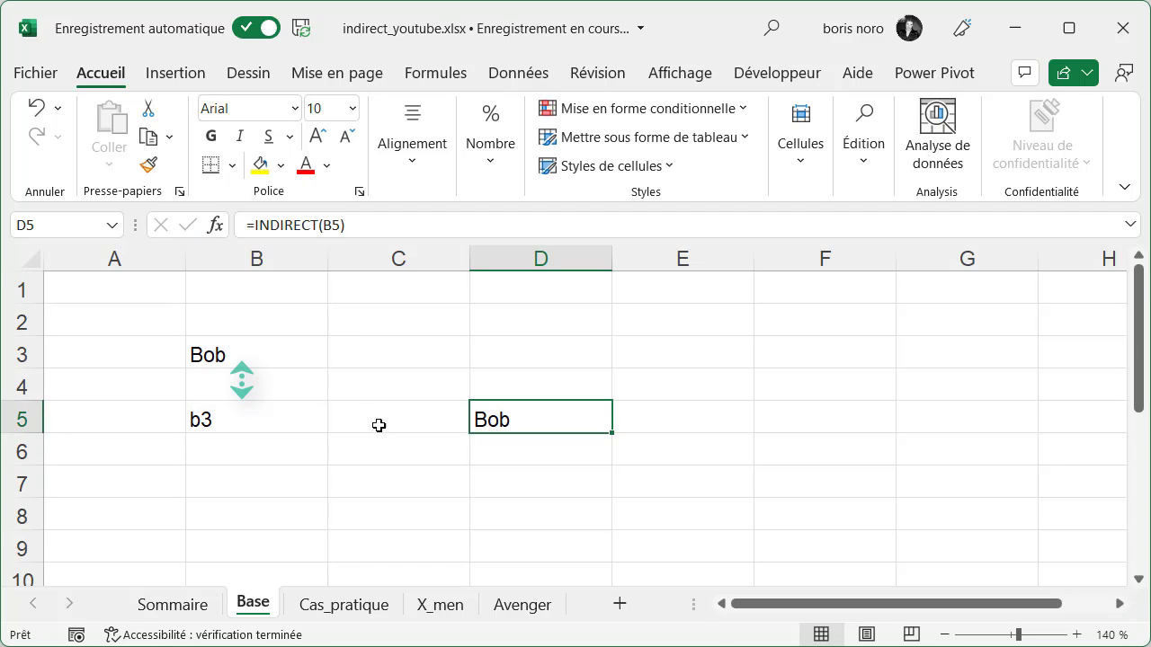
- Replace the first name in B3 with another one and enter a second first name in C3
click(300, 361)
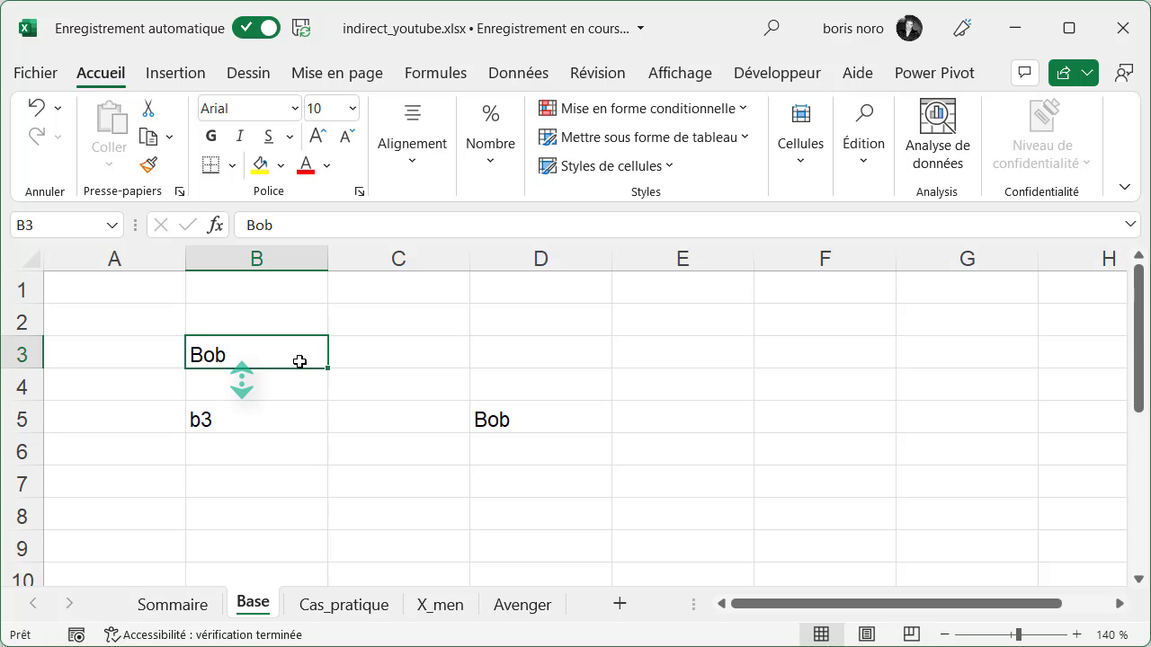
text(Alex)
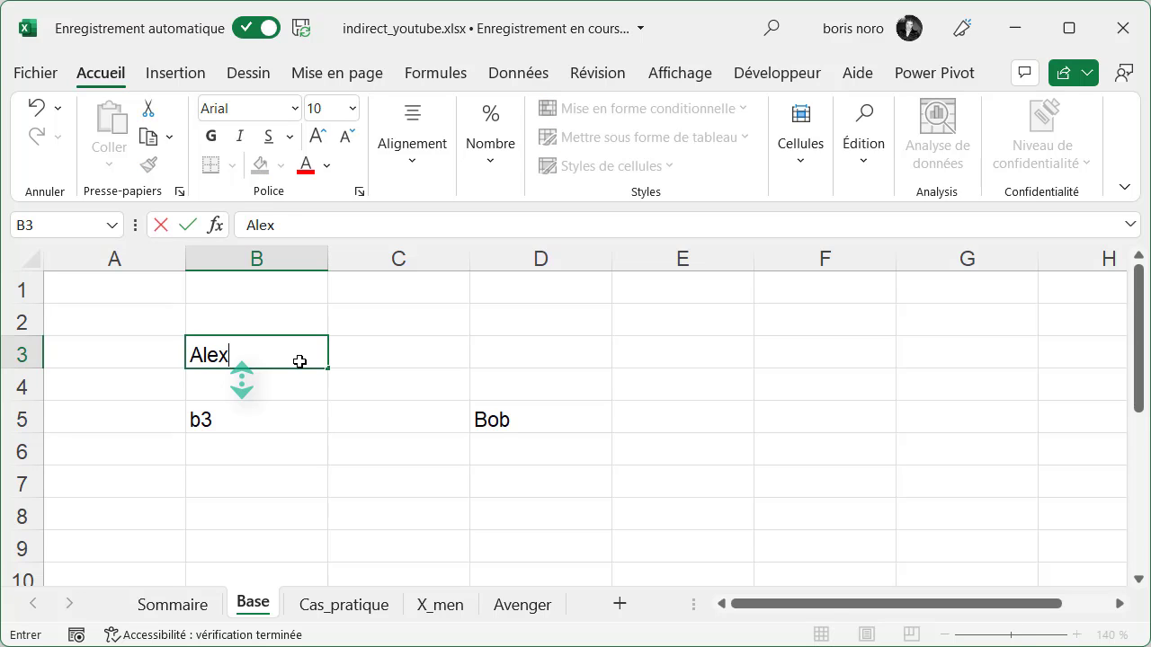
key(Return)
click(380, 357)
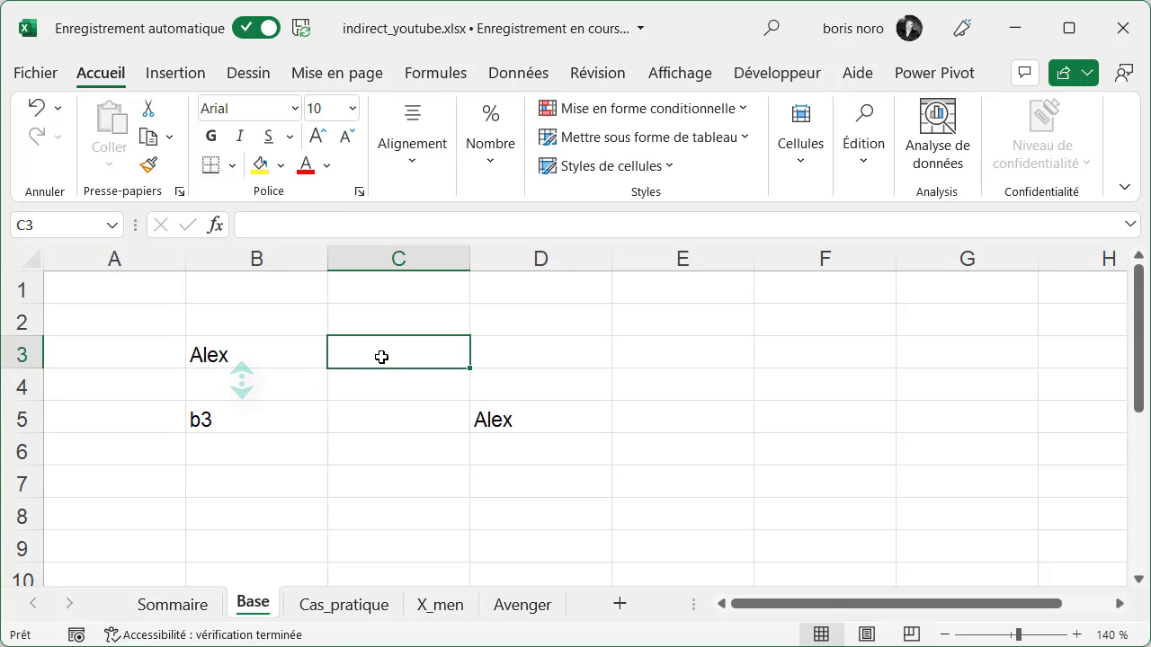
text(Elena)
click(399, 469)
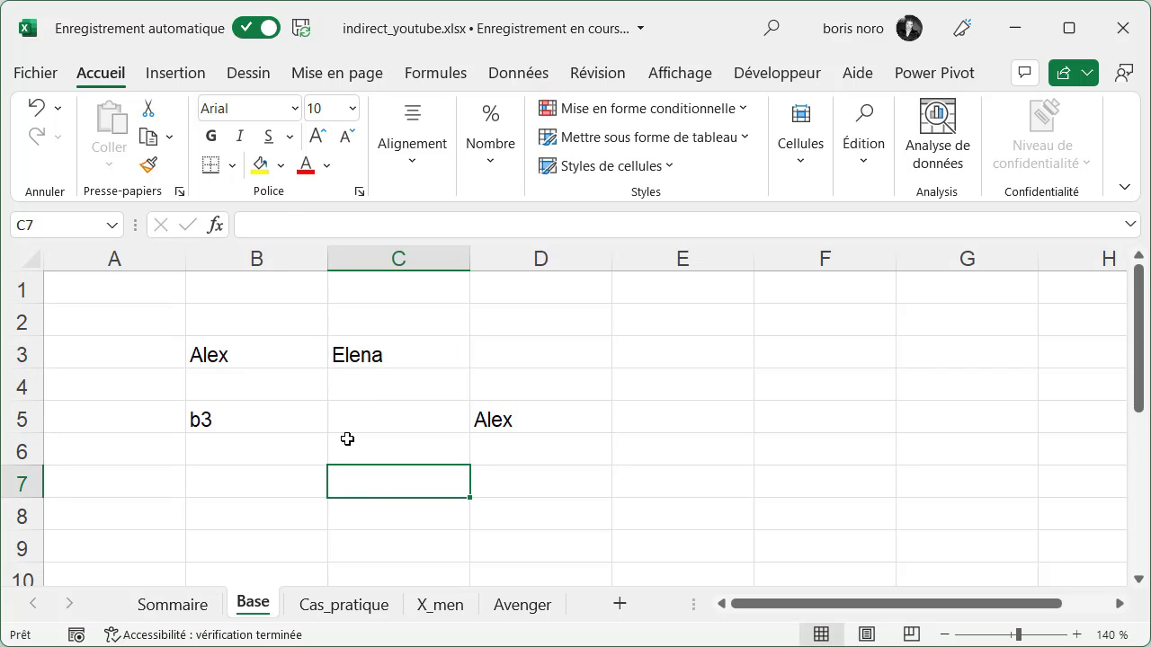
- Change the reference text in B5 to C3 and select the INDIRECT formula cell D5
click(224, 426)
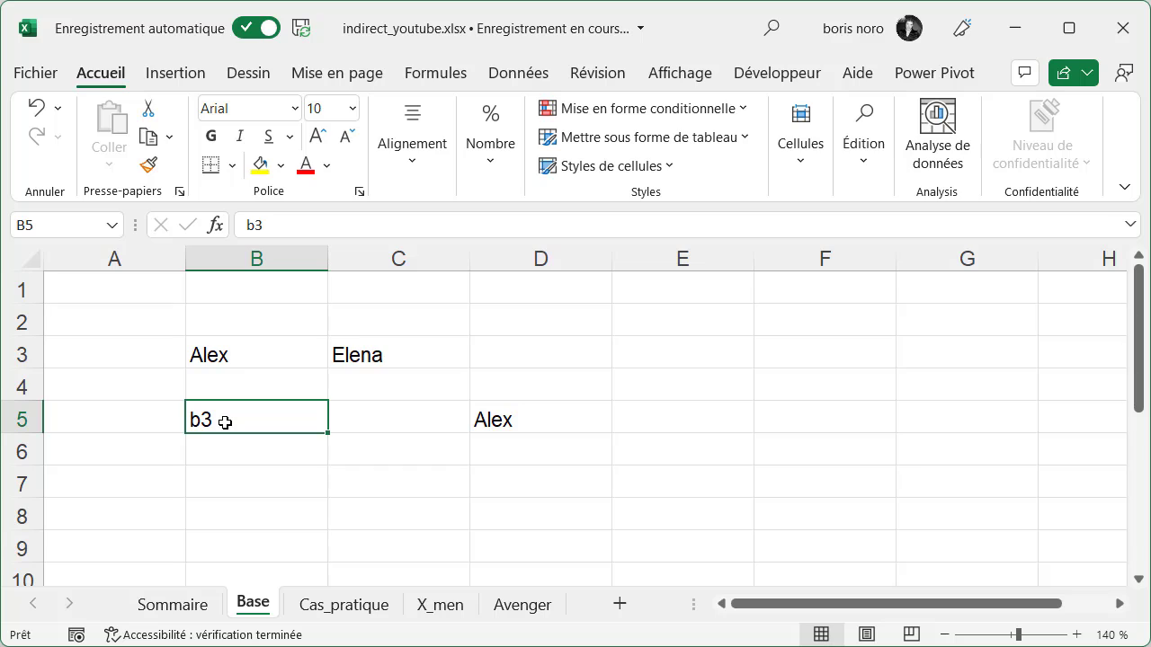
text(C3)
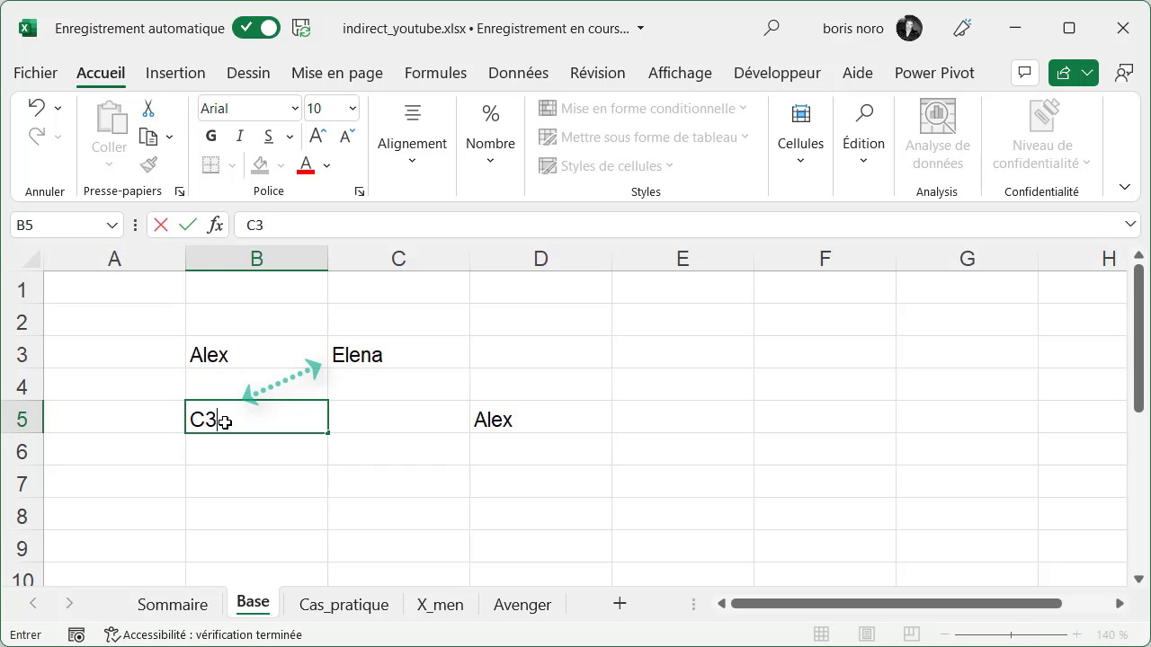
key(Return)
click(542, 418)
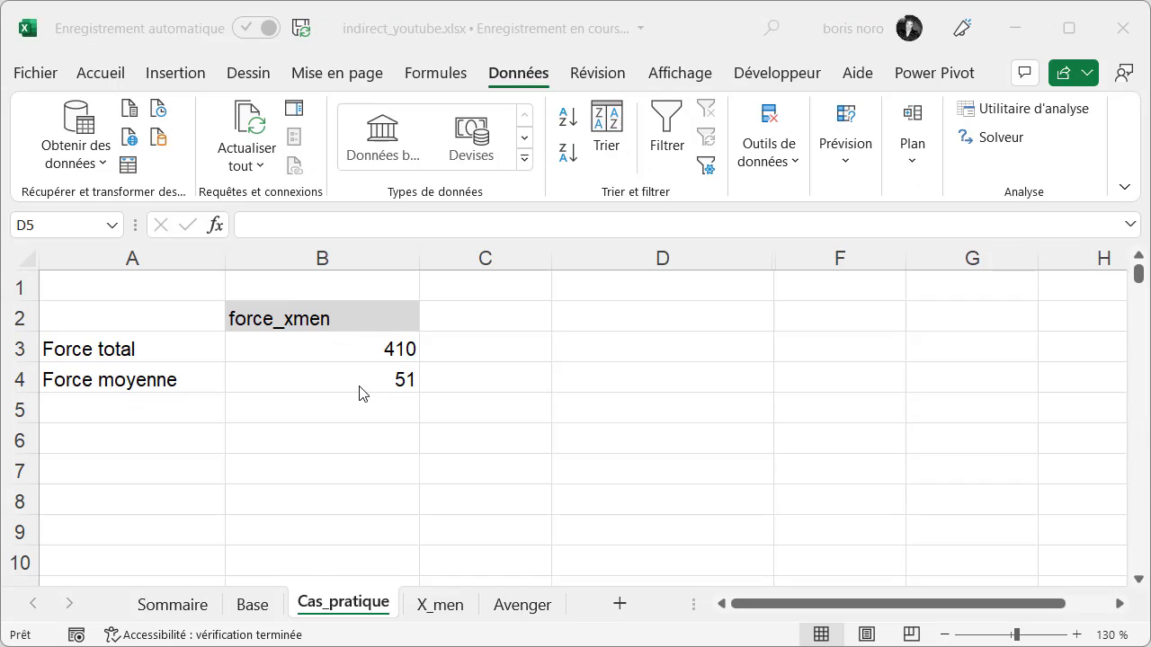
- On the Cas_pratique sheet, choose force_avenger in the B2 drop-down list, and switch it back to force_xmen
click(411, 315)
click(430, 321)
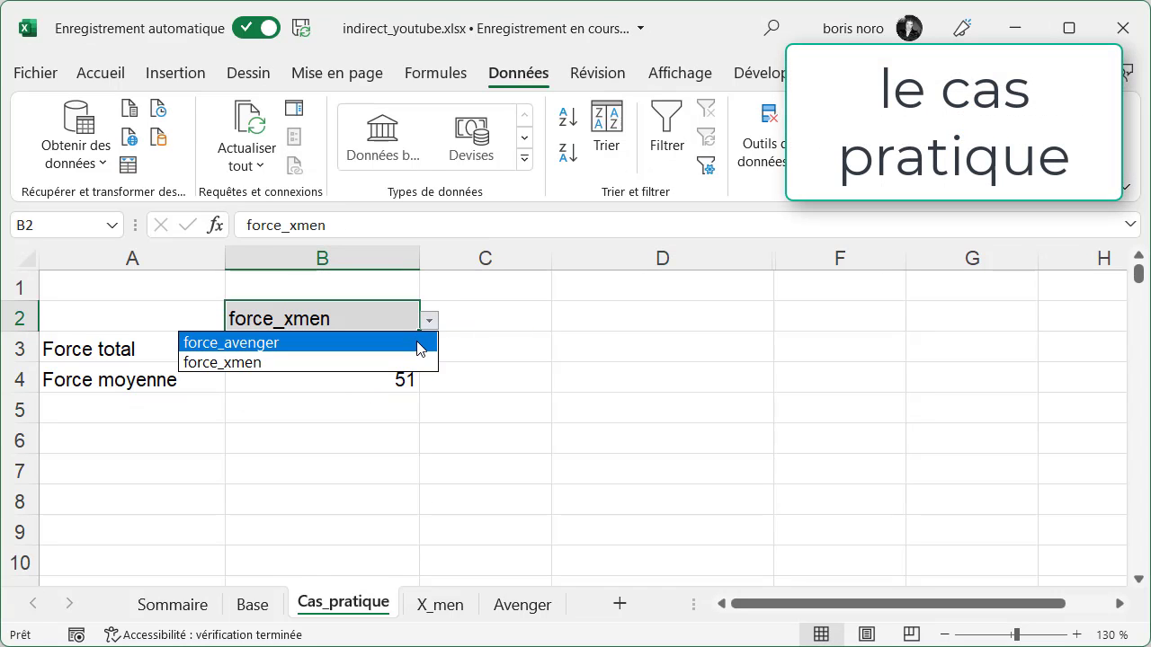
click(421, 343)
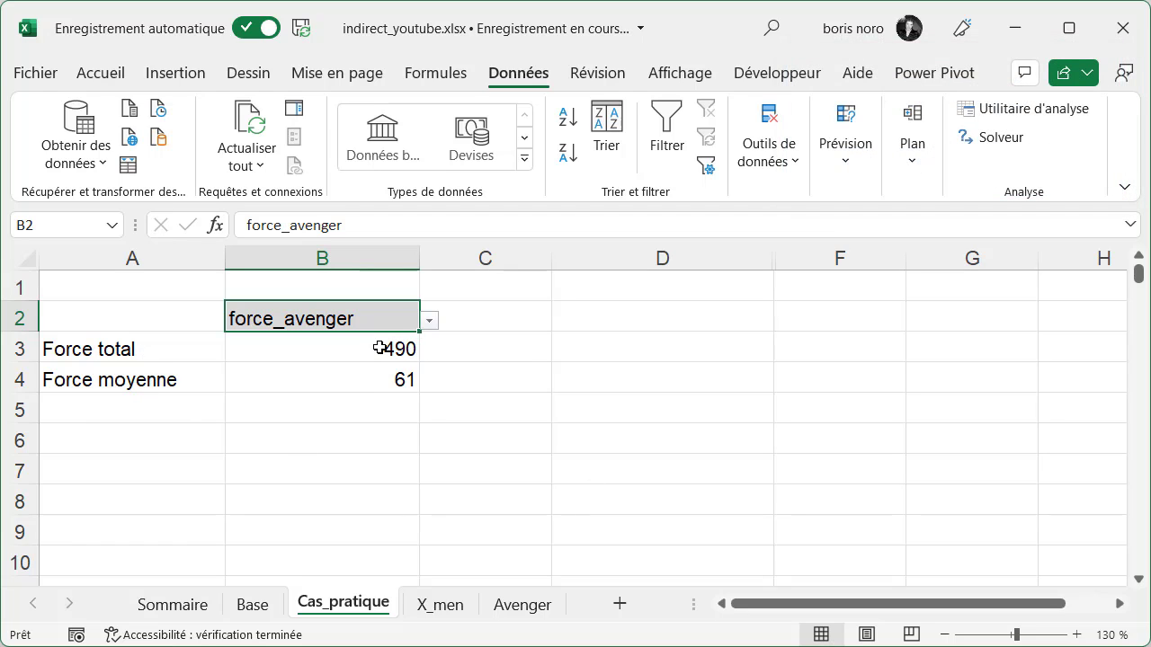
click(431, 321)
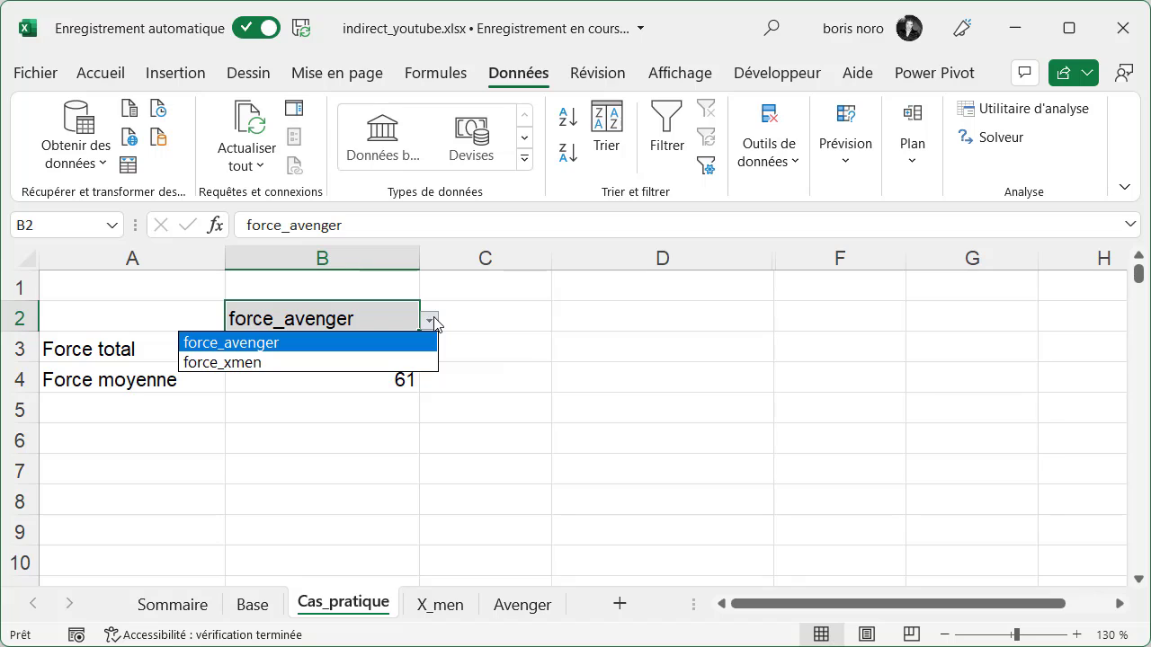
click(413, 362)
click(626, 388)
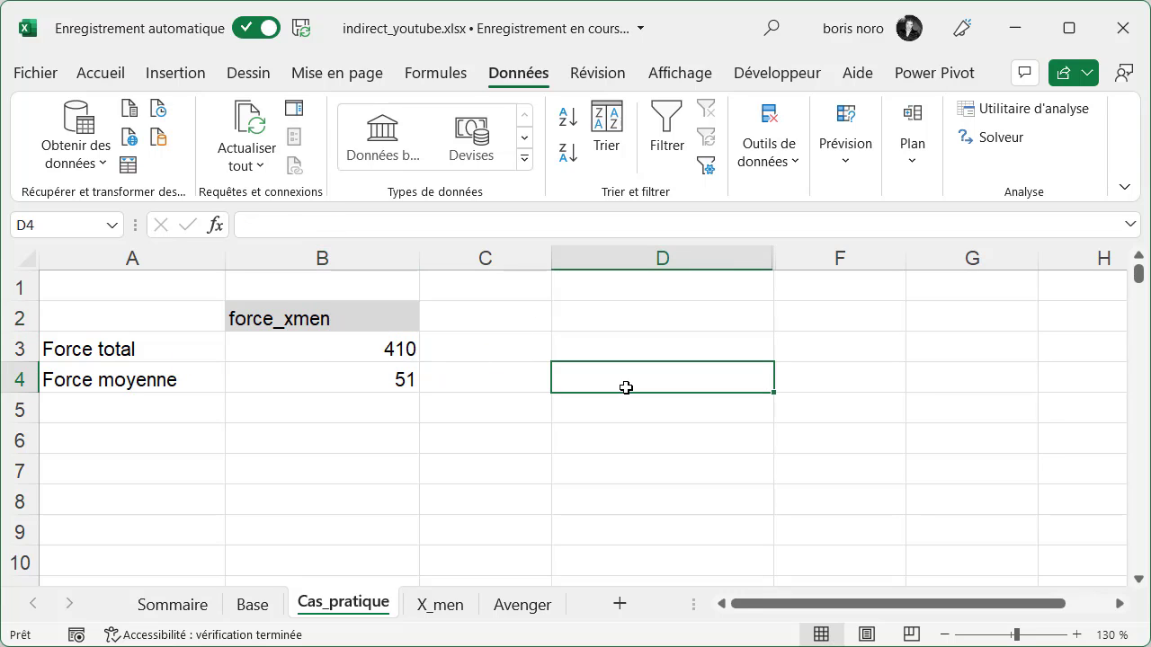
- Examine the Nom and Force tables on the X_men and Avenger sheets
click(441, 605)
click(232, 336)
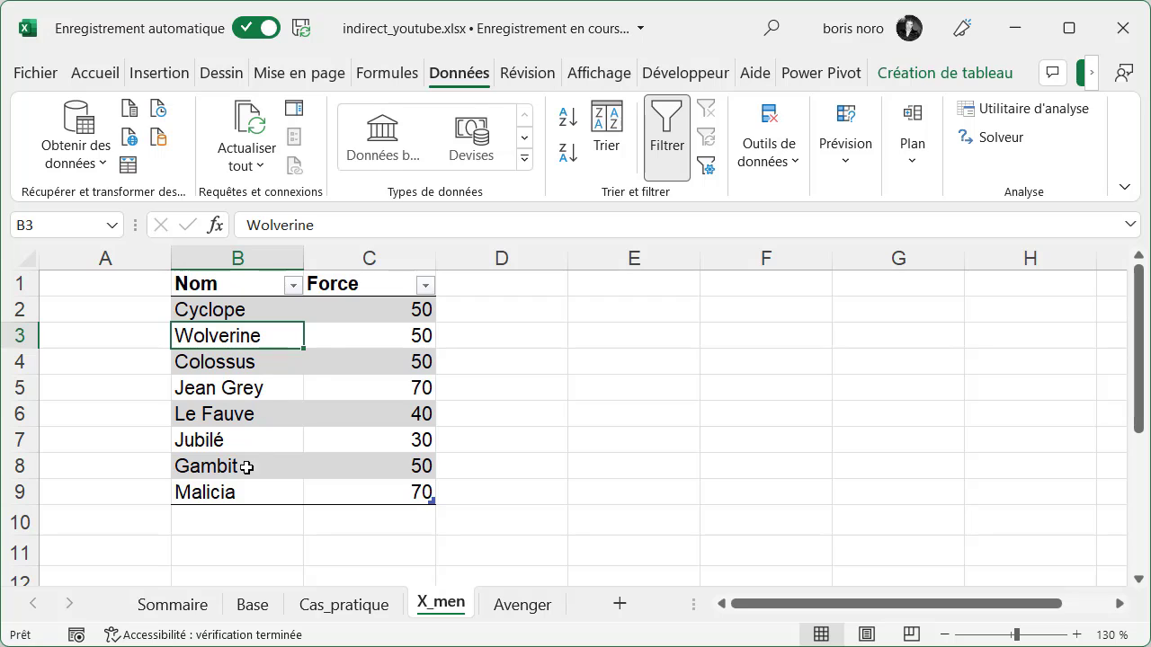
click(509, 611)
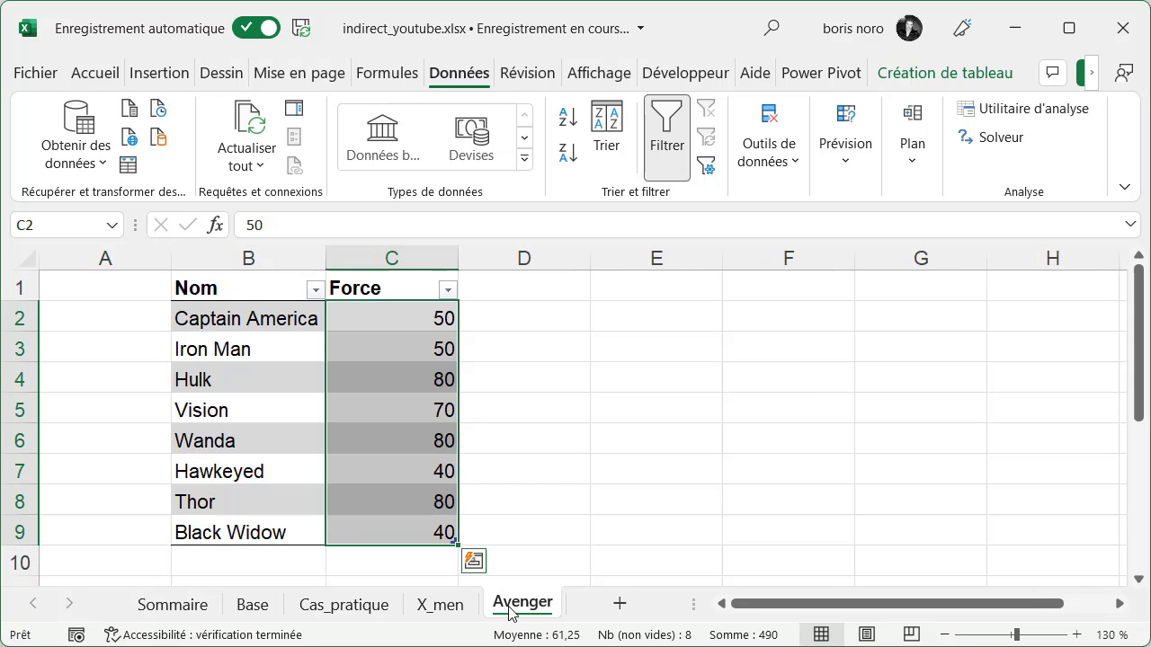
click(227, 398)
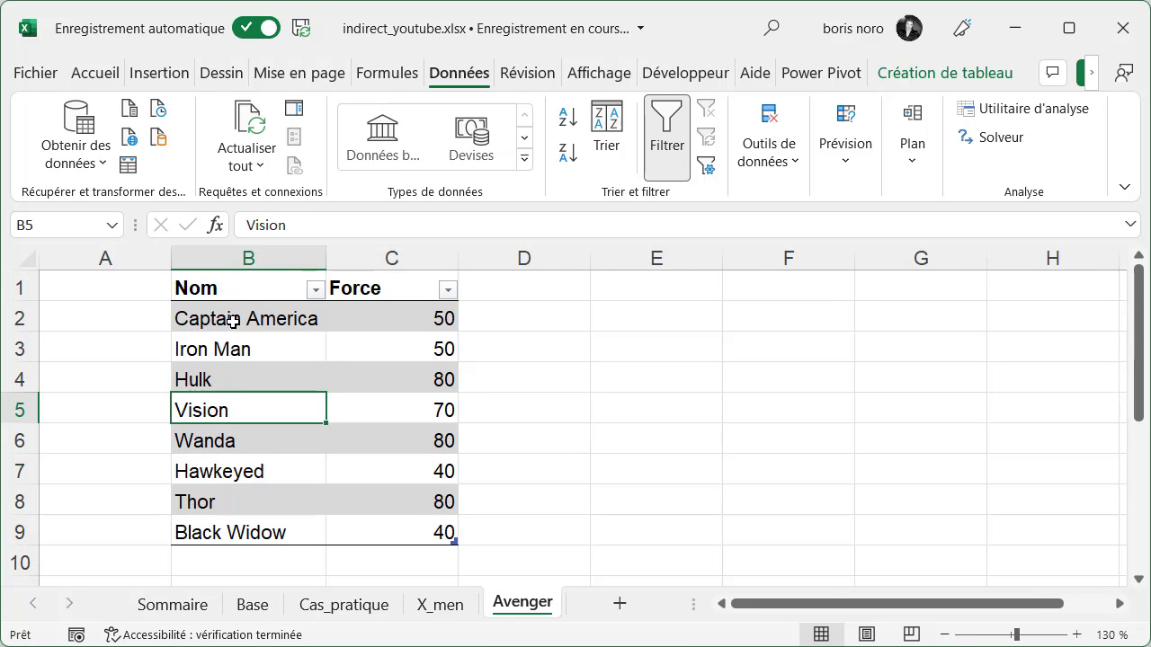
click(650, 361)
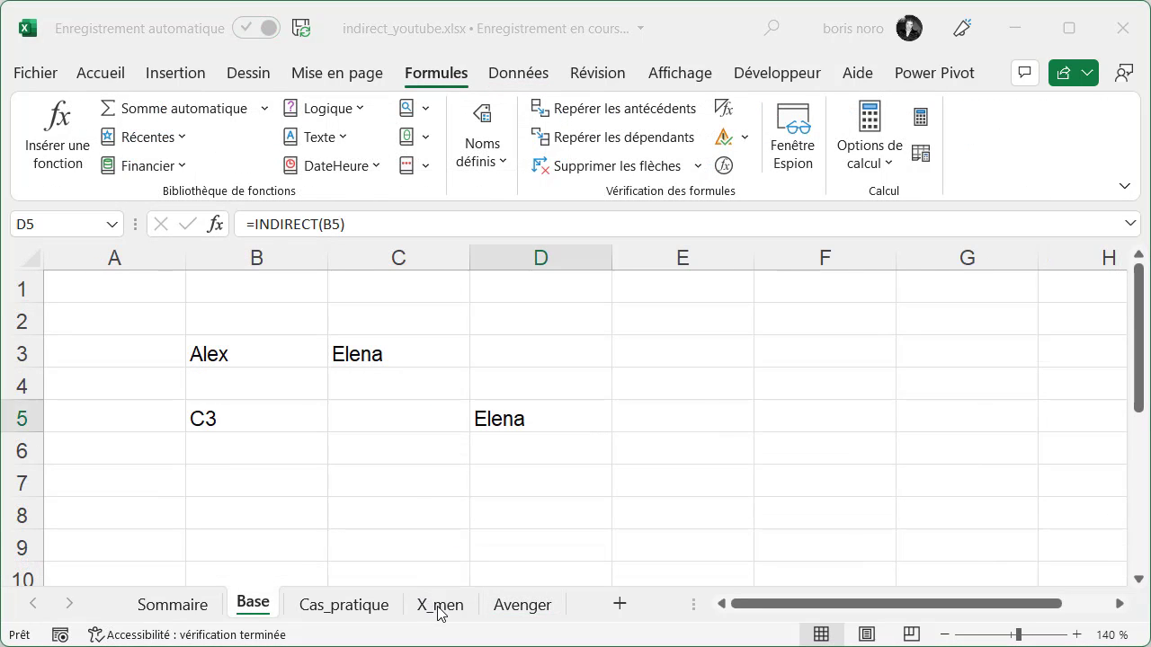
- On the X_men sheet, name the Force column range C1:C9 force_xmen
click(440, 608)
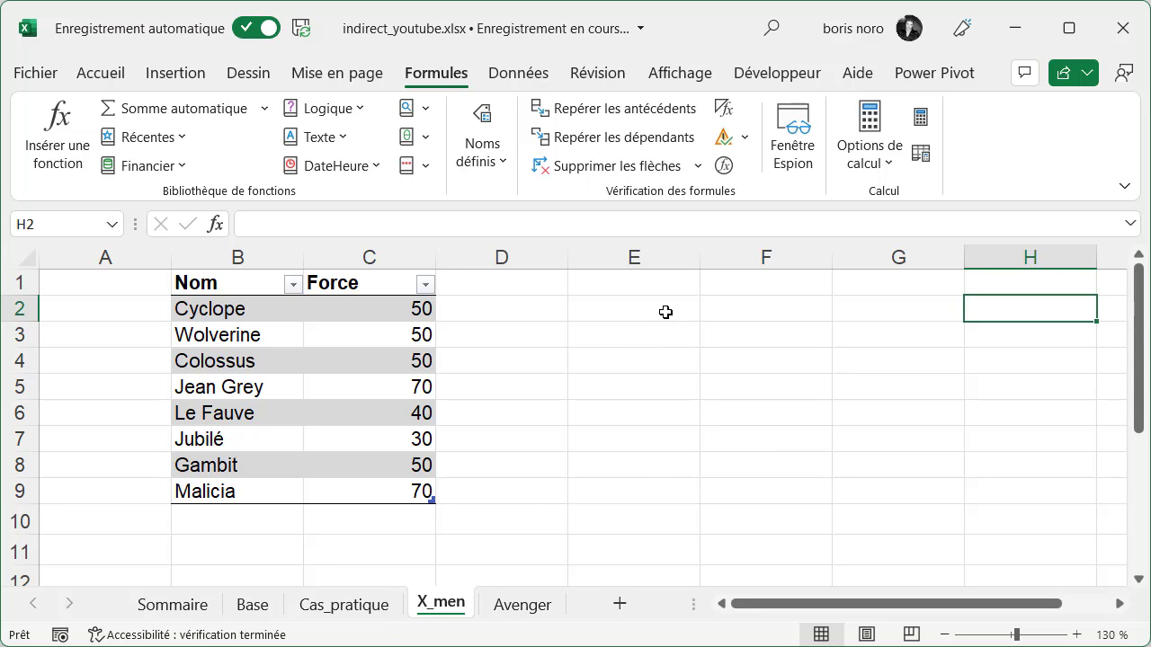
drag(375, 285, 376, 484)
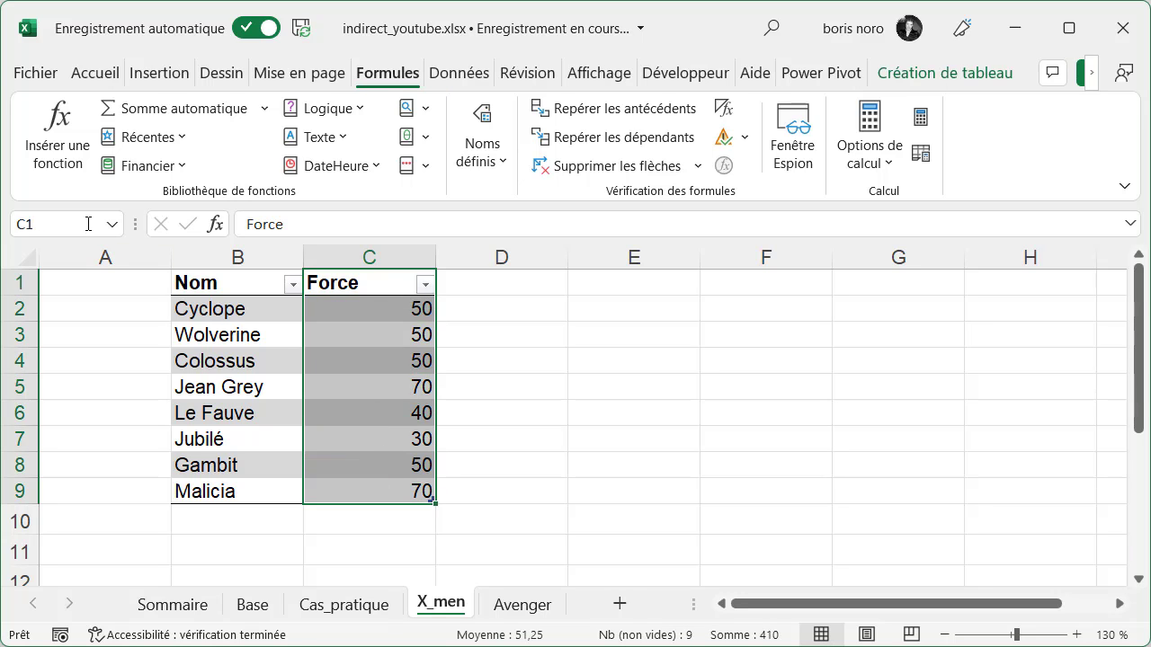
click(89, 224)
key(BackSpace)
text(F)
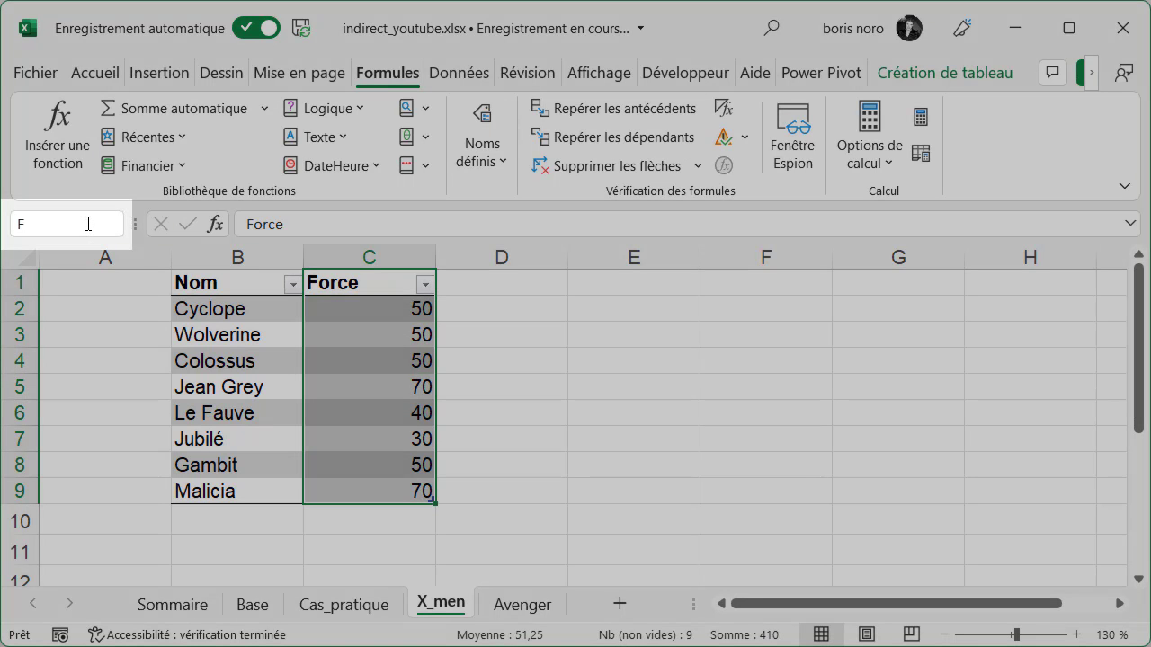
text(orce_xmen)
key(Return)
- Enter =force_xmen in cell E1 of the X_men sheet to test the named range
click(634, 283)
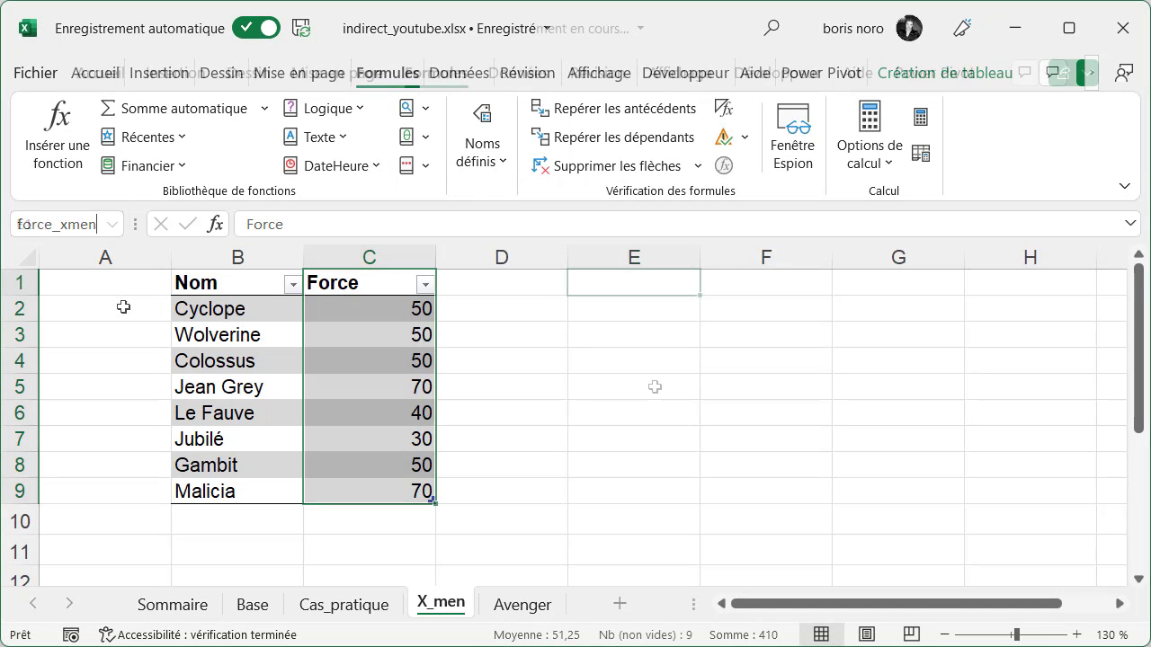
text(=)
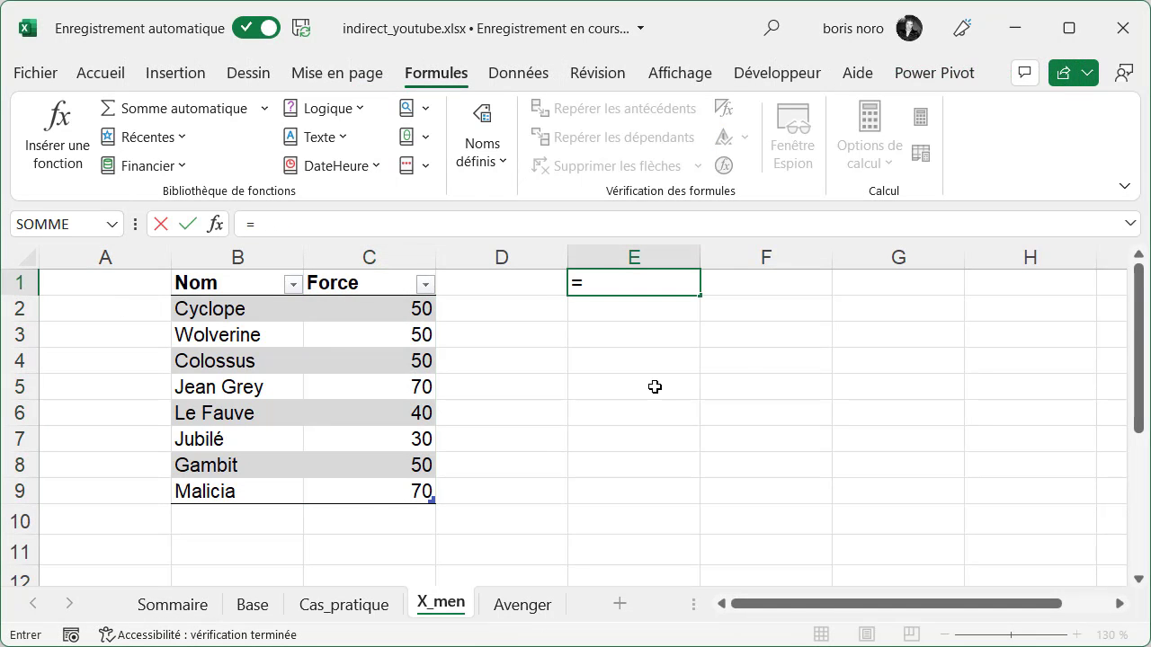
text(f)
double_click(640, 517)
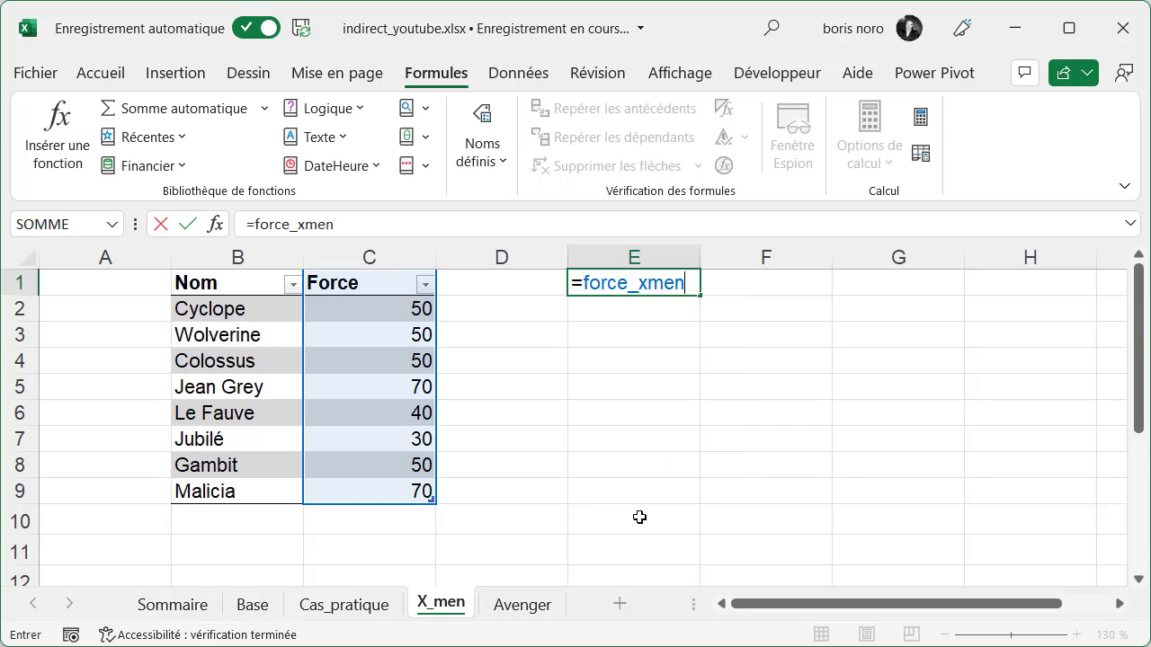
key(Return)
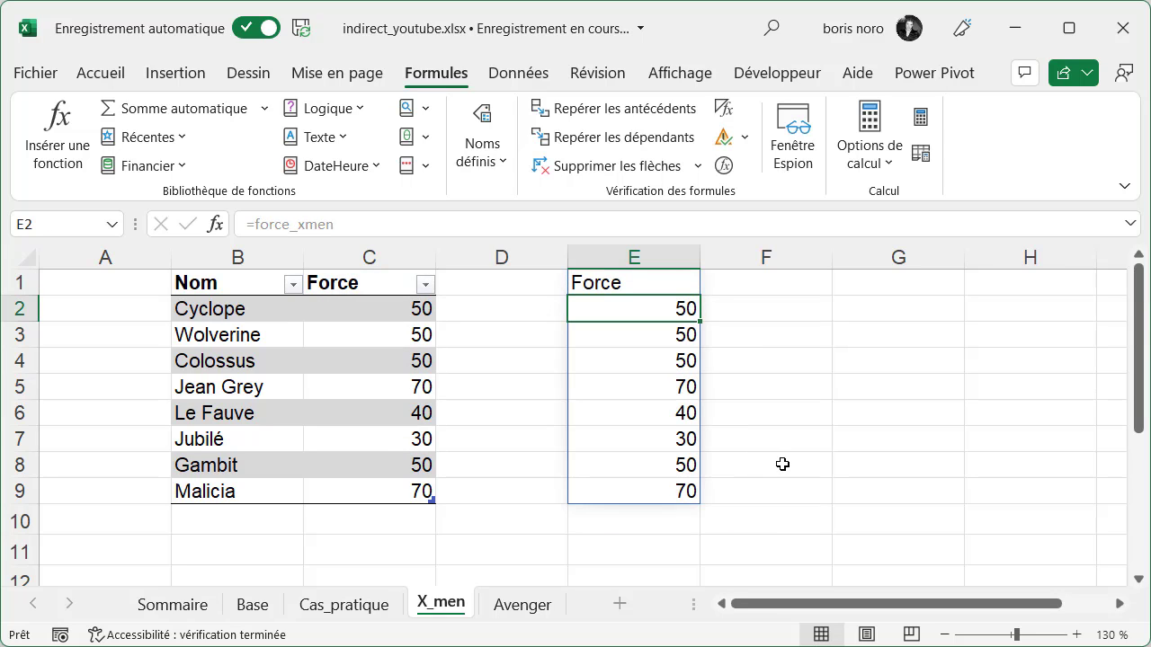
click(557, 551)
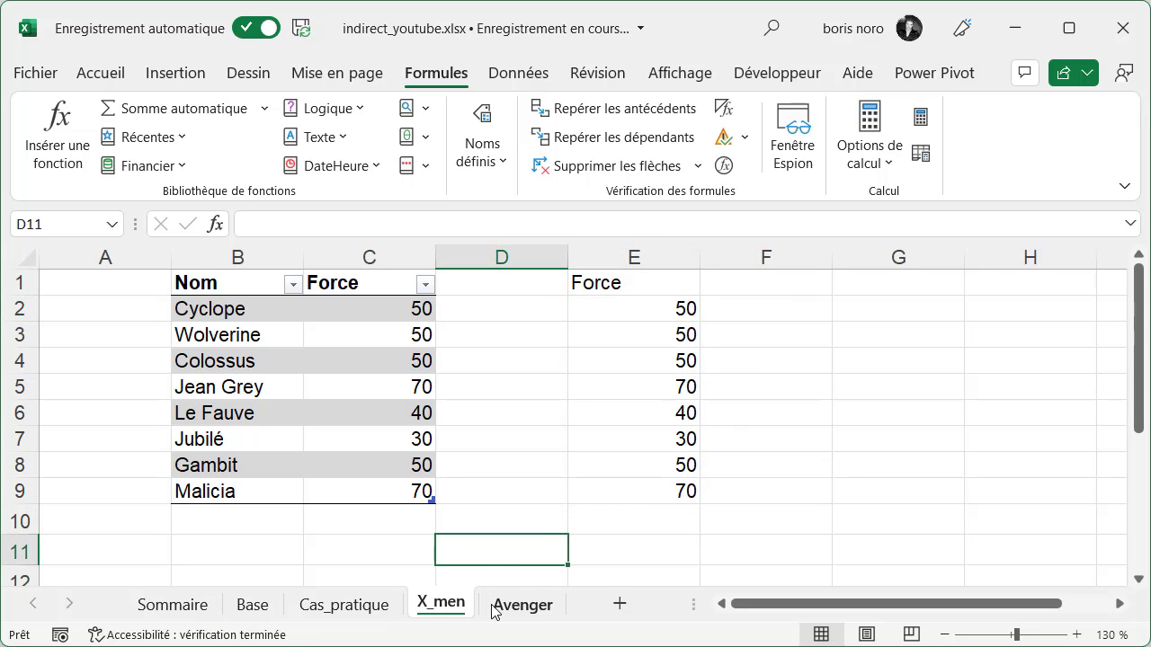
- On the Avenger sheet, name the Force column range C1:C9 force_avenger
click(518, 607)
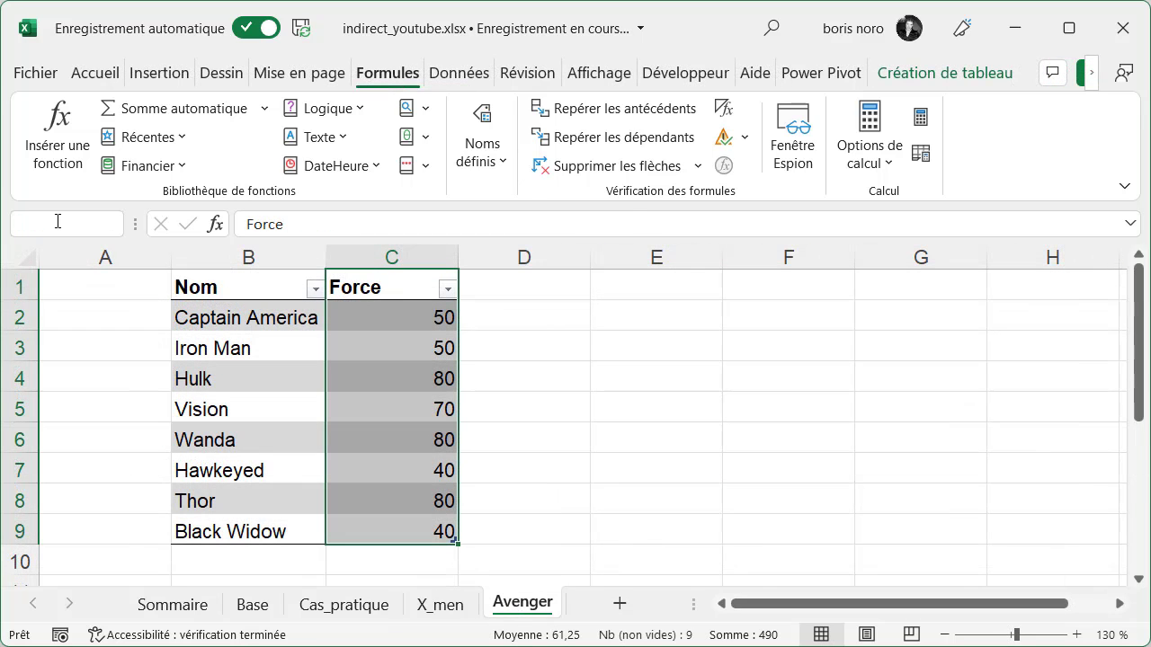
text(f)
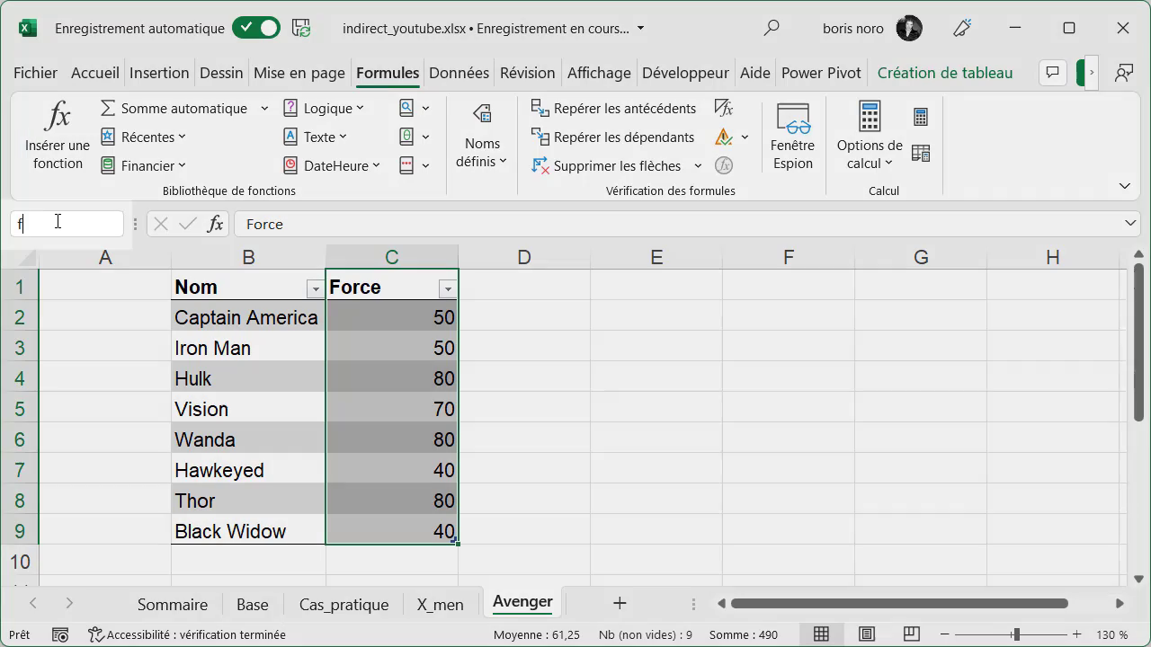
text(orce_avenger)
key(Return)
- Enter =force_avenger in cell E2 of the Avenger sheet to test the named range
click(680, 315)
text(=fo)
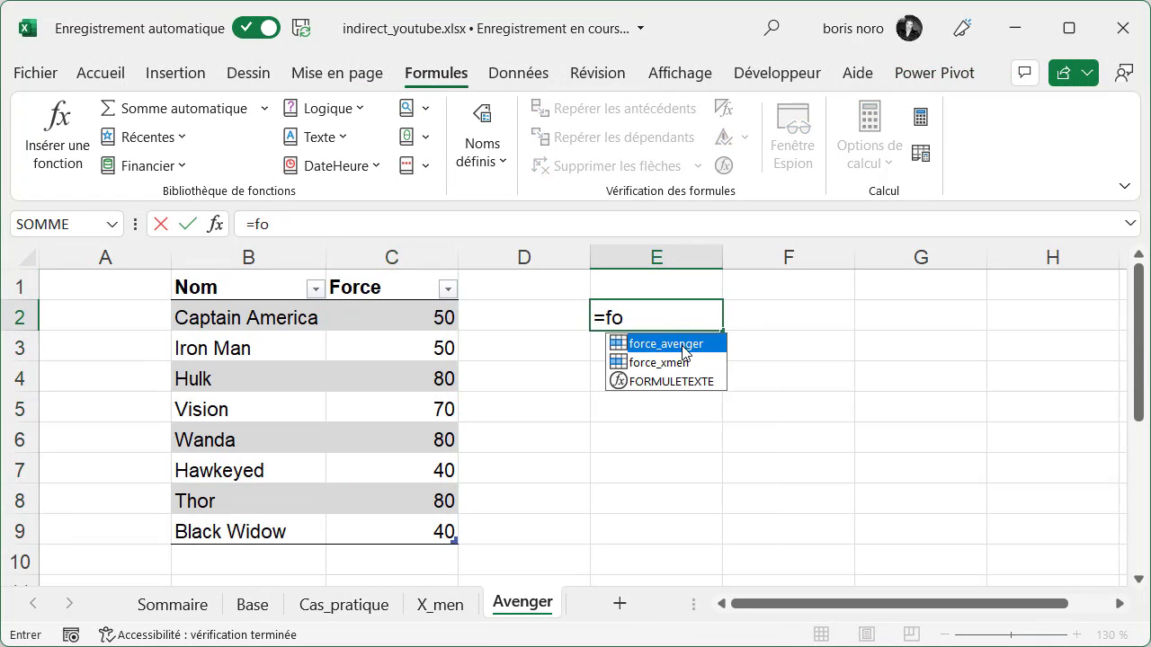
double_click(684, 348)
key(Return)
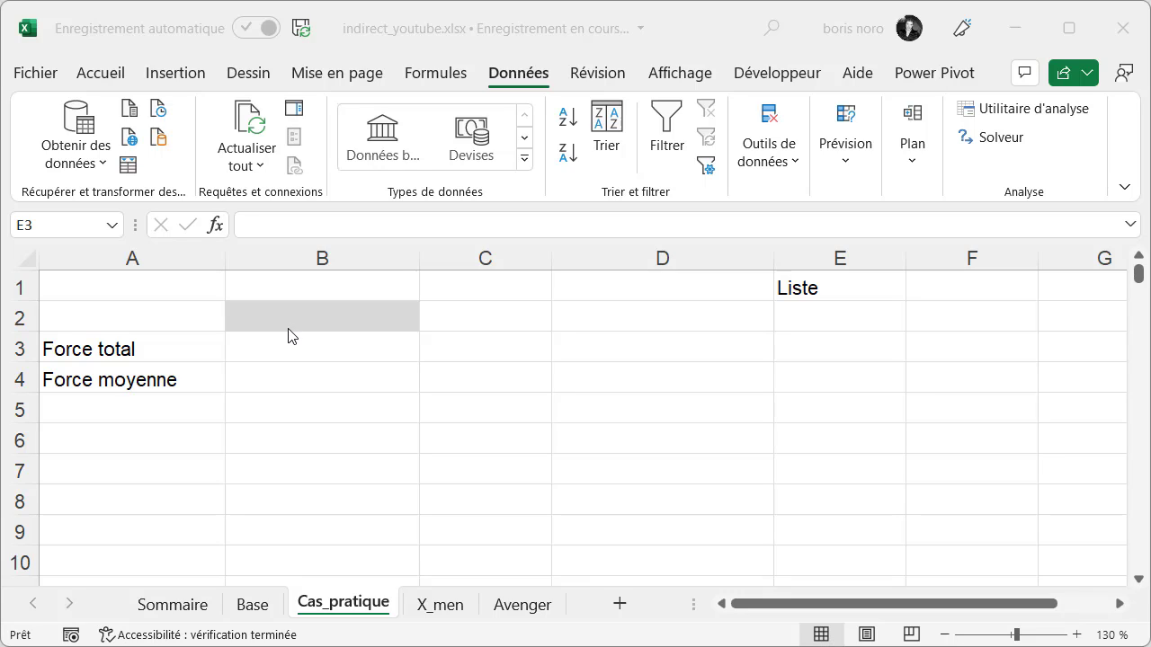
- On the Cas_pratique sheet, enter force_avenger in E2 and force_xmen in E3 under the Liste header
click(833, 315)
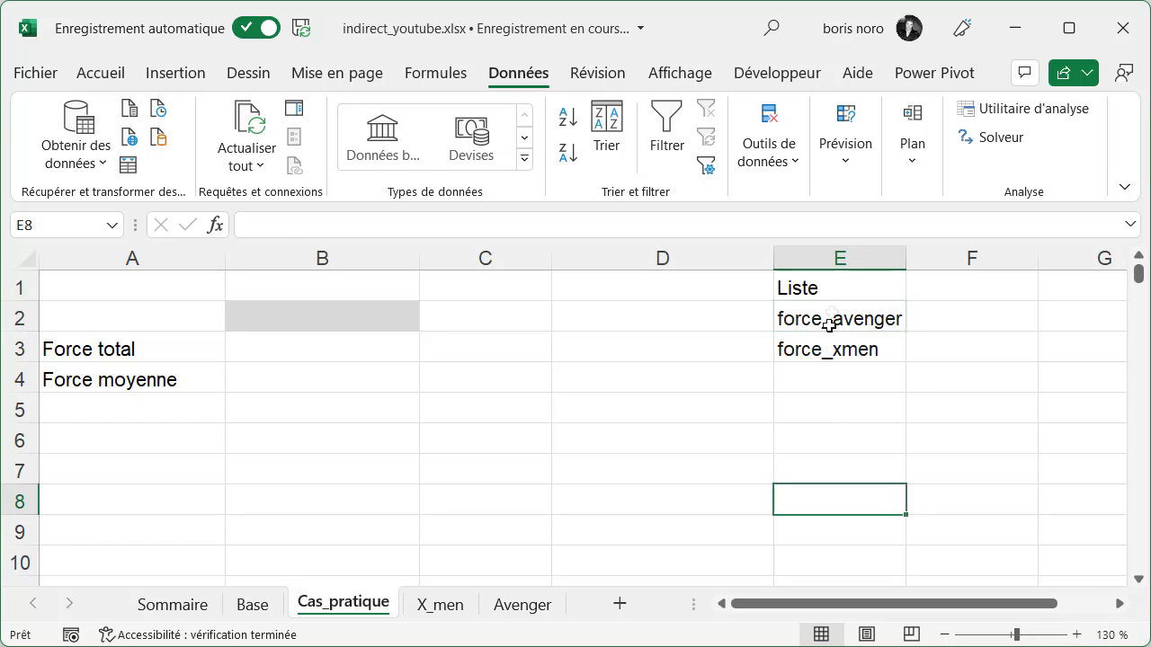
click(830, 316)
click(837, 352)
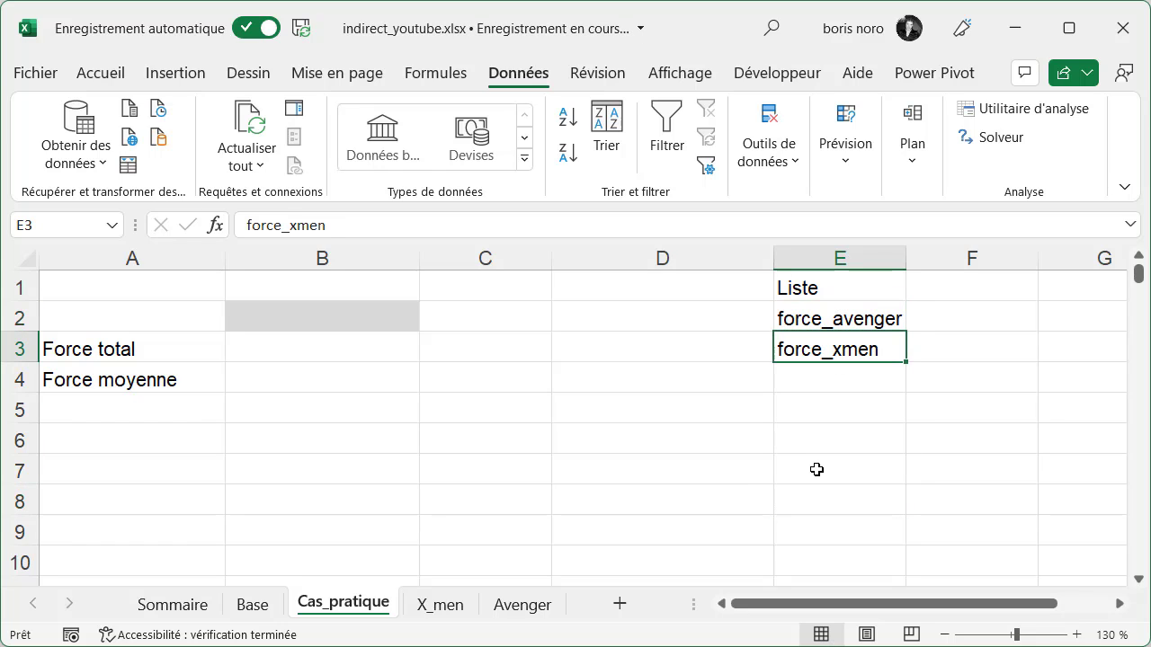
- Format the range E1:E3 on the Cas_pratique sheet as a table with headers, using the first light style
drag(874, 291, 812, 342)
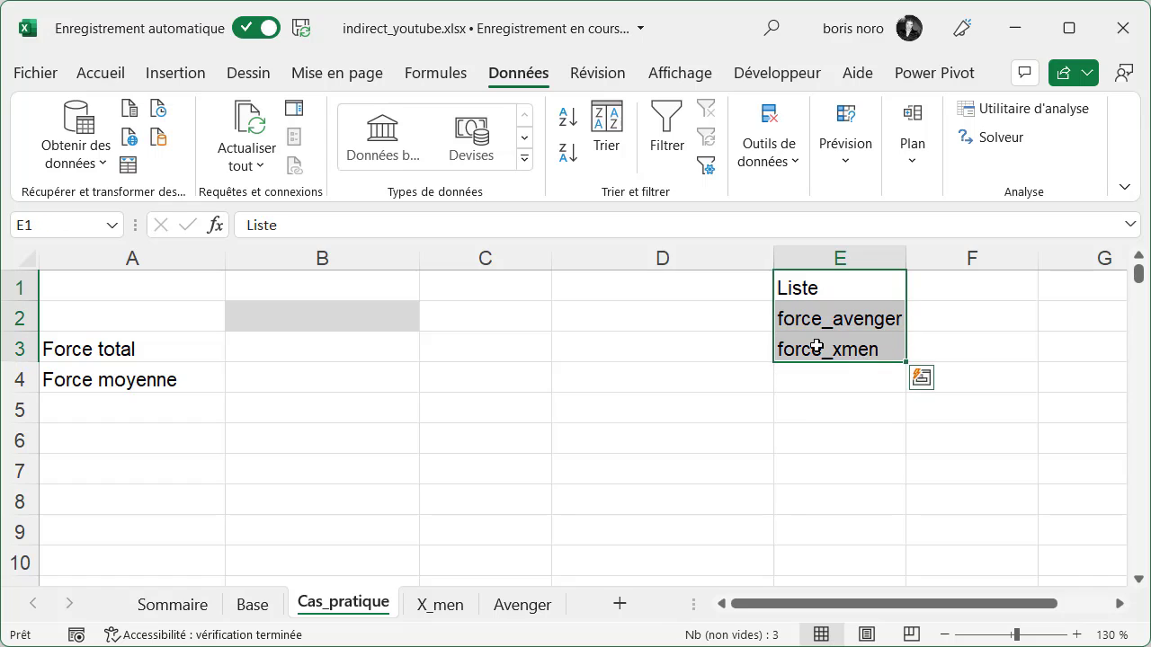
click(99, 81)
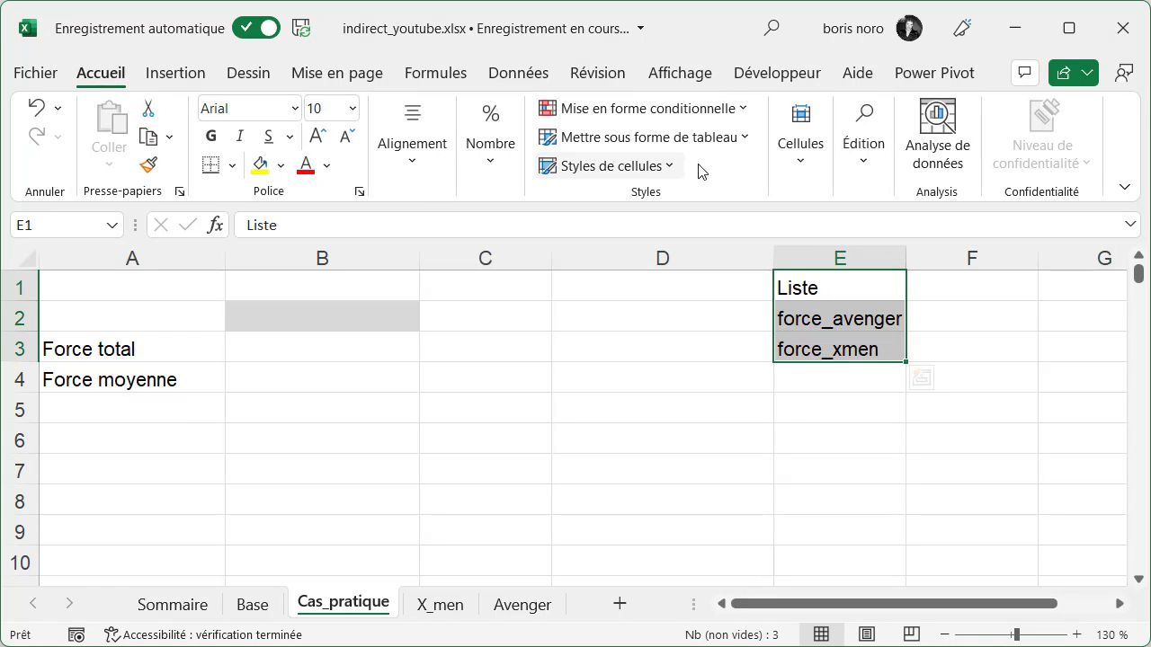
click(742, 138)
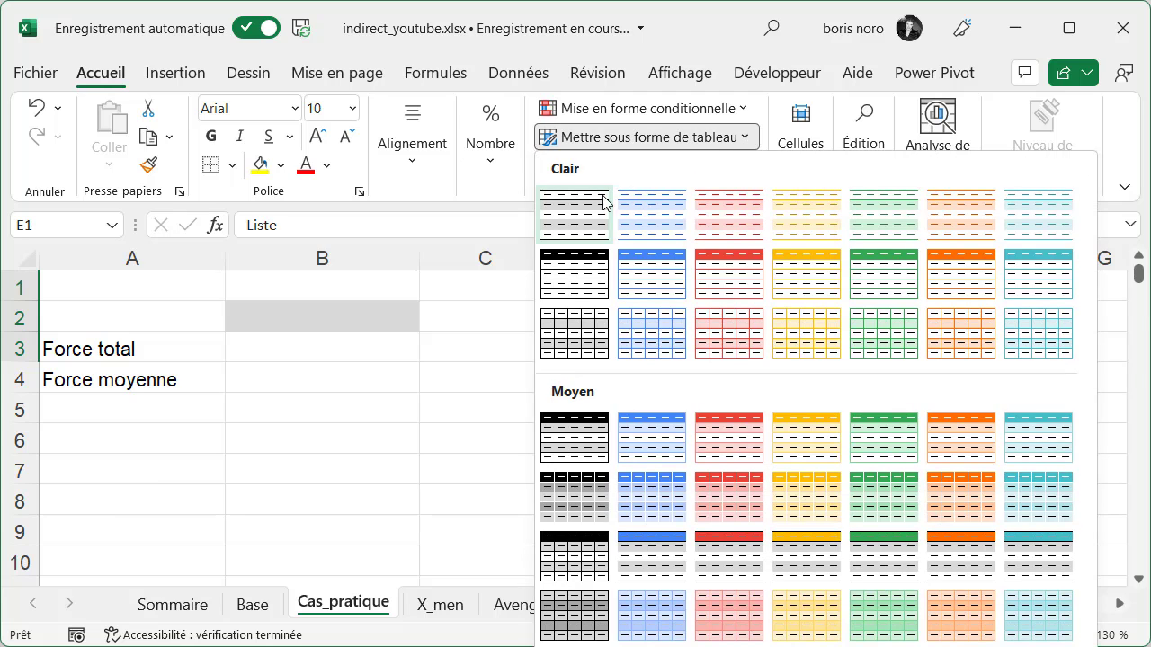
click(606, 198)
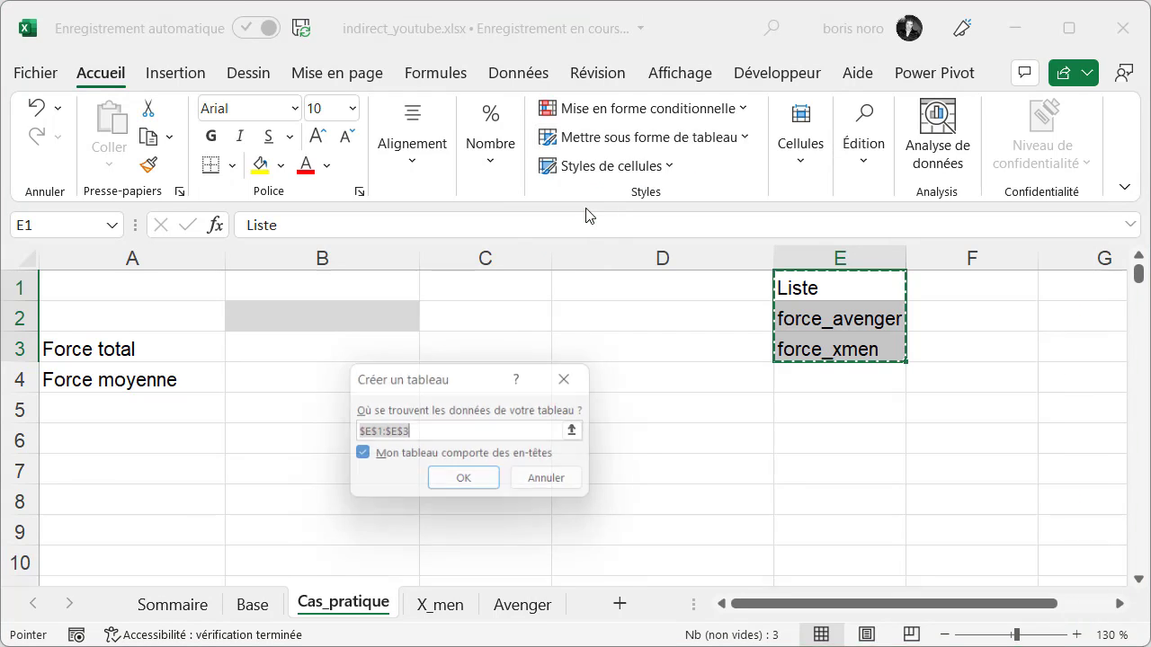
click(469, 483)
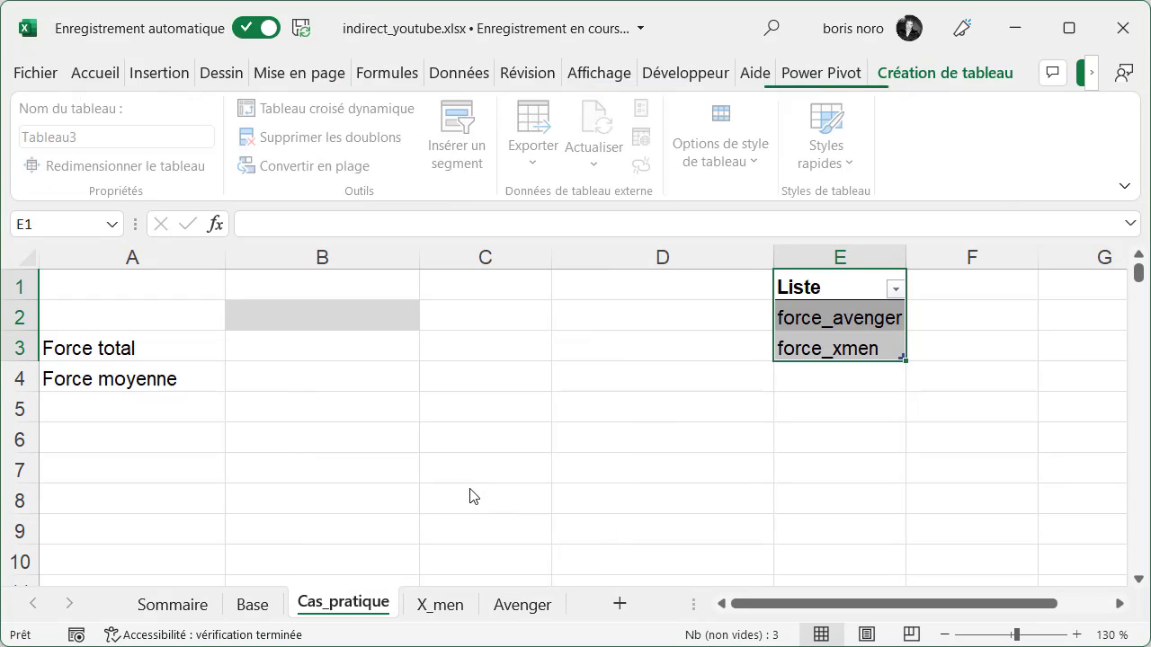
- Add data validation to cell B2 that allows Liste, with =$E$2:$E$3 as the source
click(361, 319)
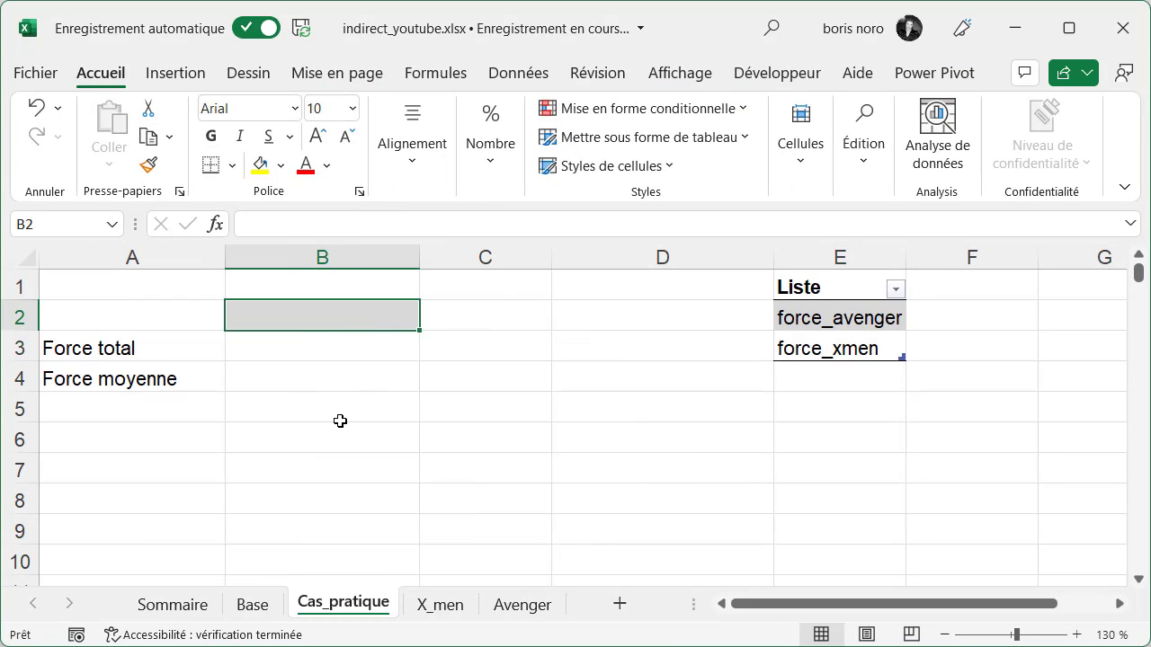
click(518, 76)
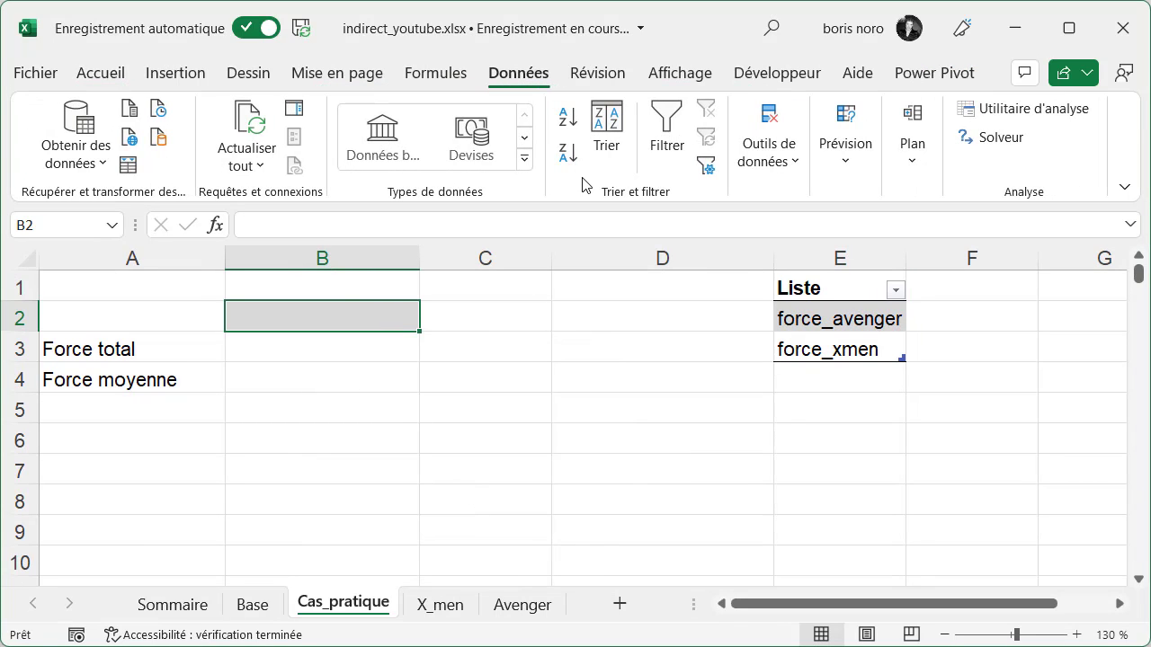
click(792, 158)
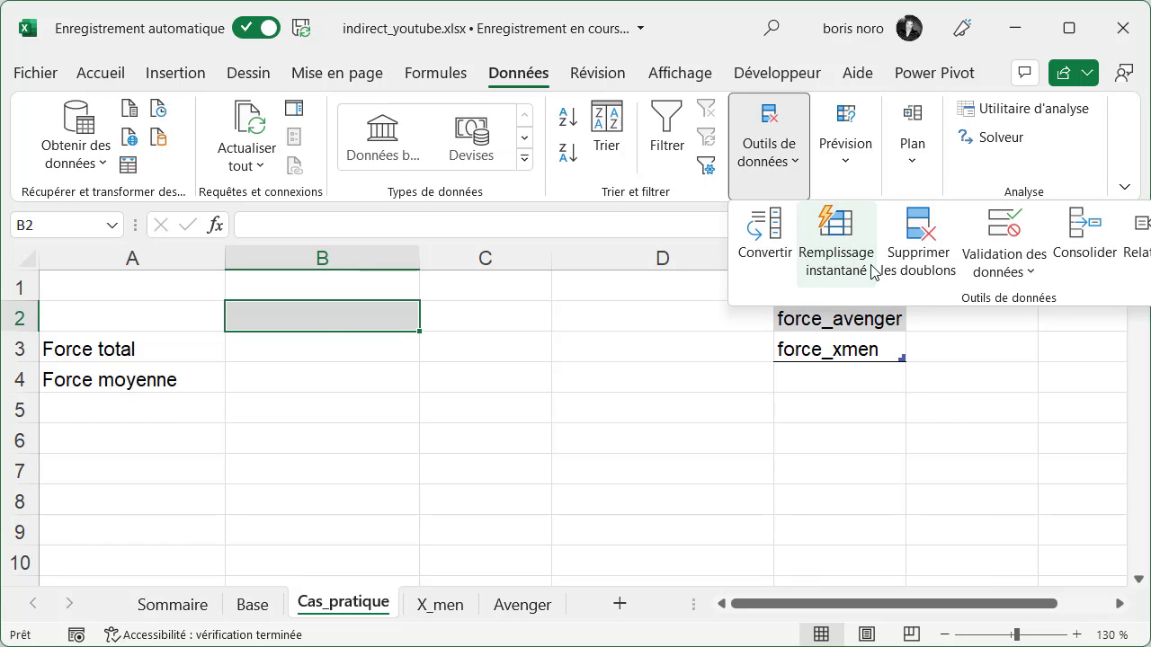
click(1007, 271)
click(1012, 307)
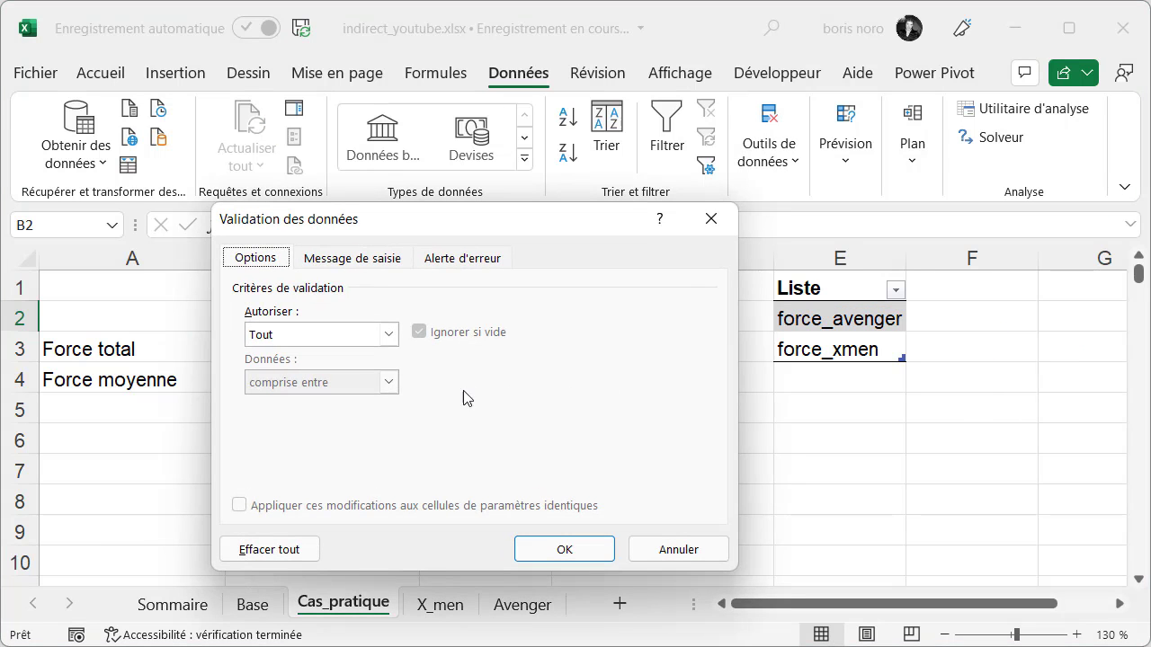
click(387, 333)
click(354, 402)
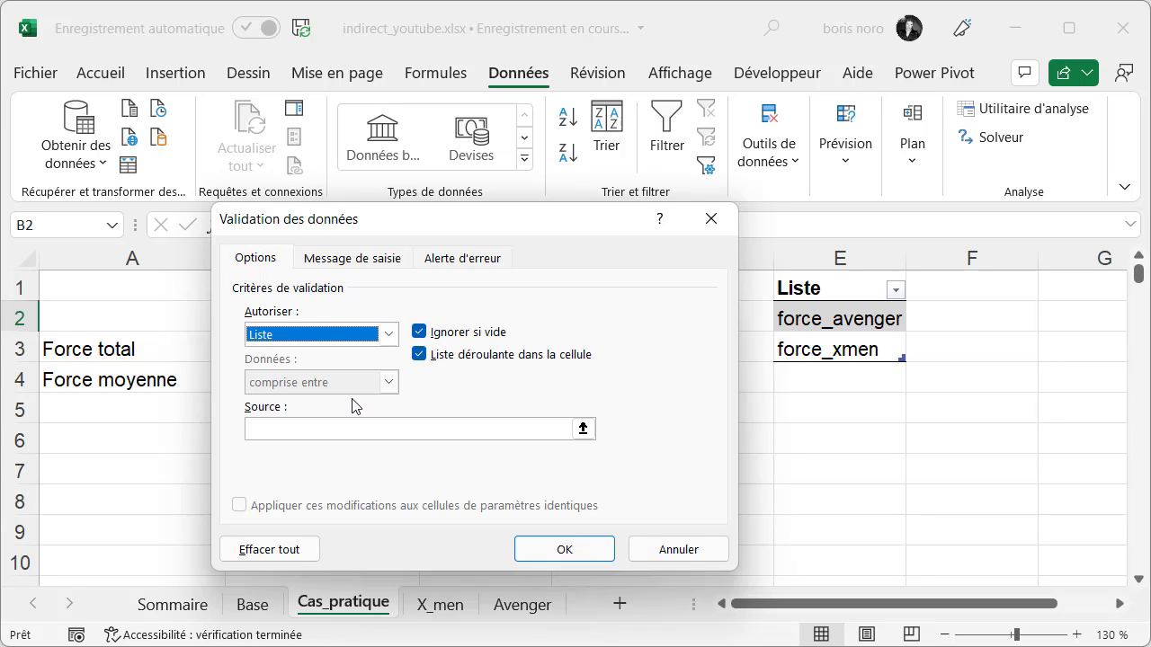
click(467, 431)
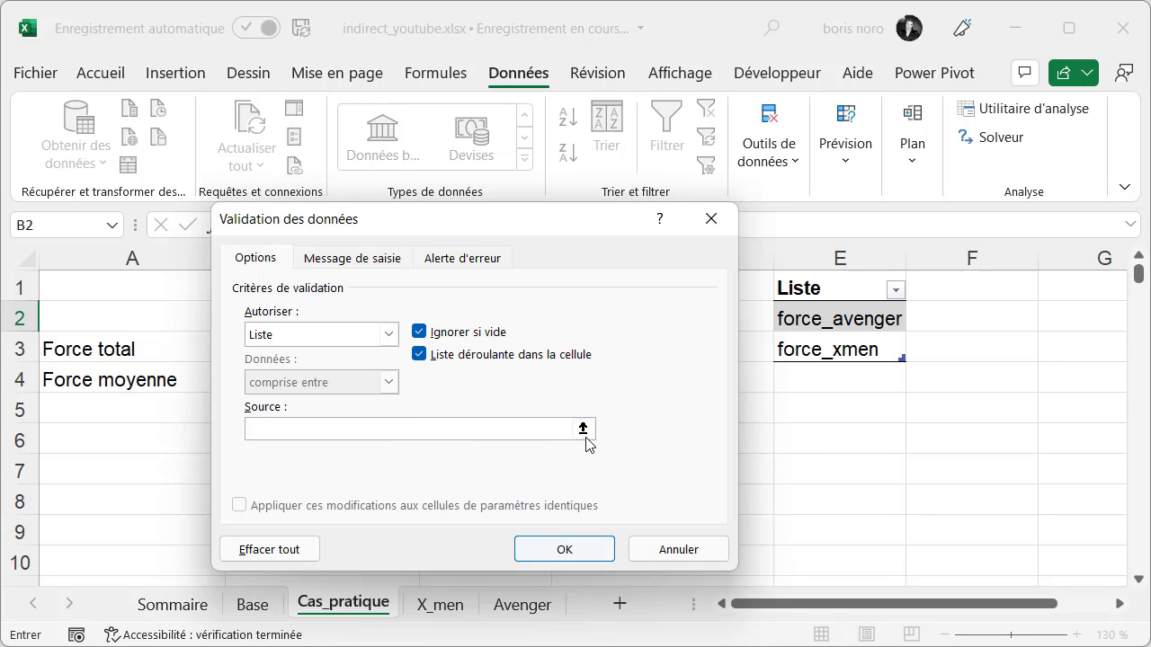
click(583, 430)
drag(839, 318, 832, 349)
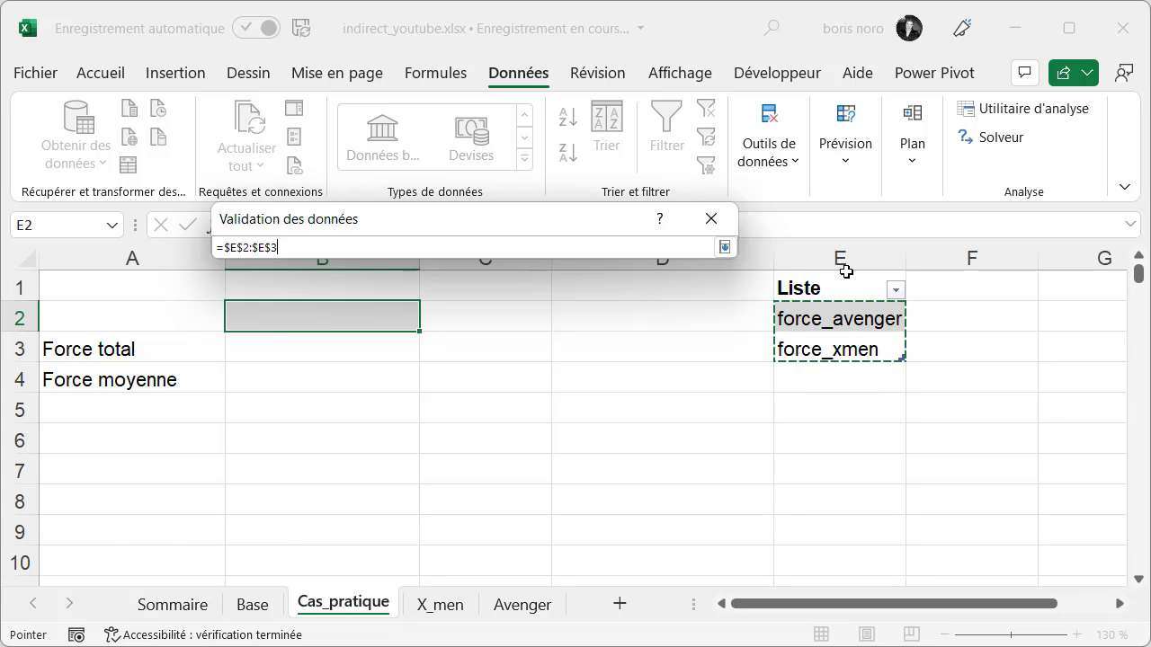
key(Return)
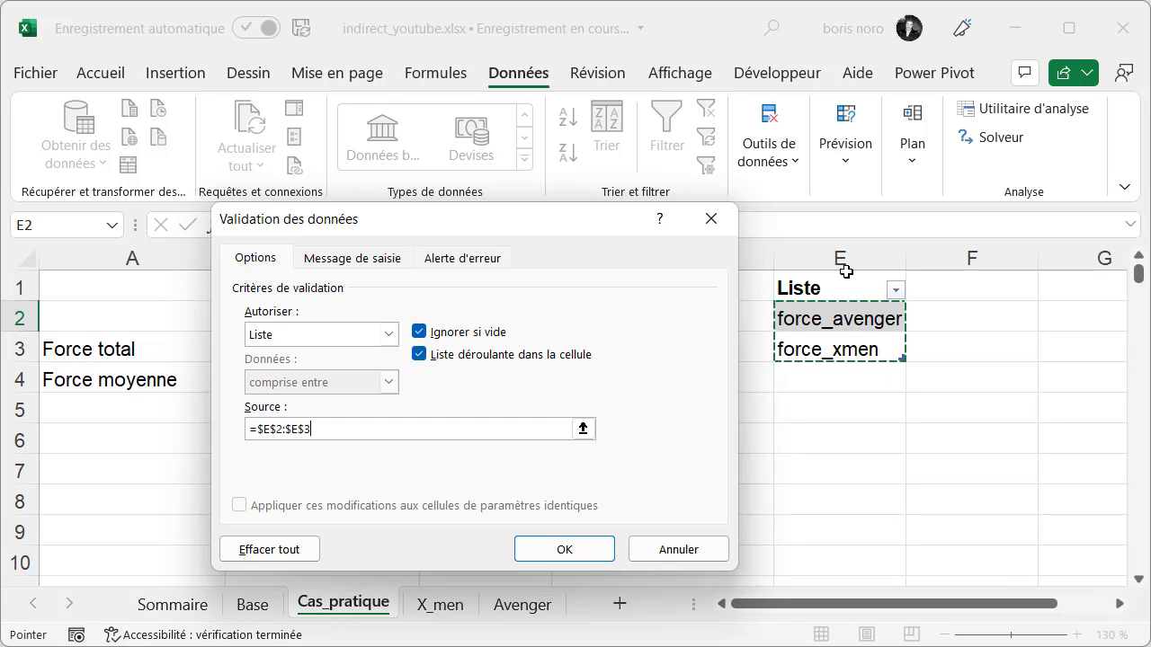
click(564, 550)
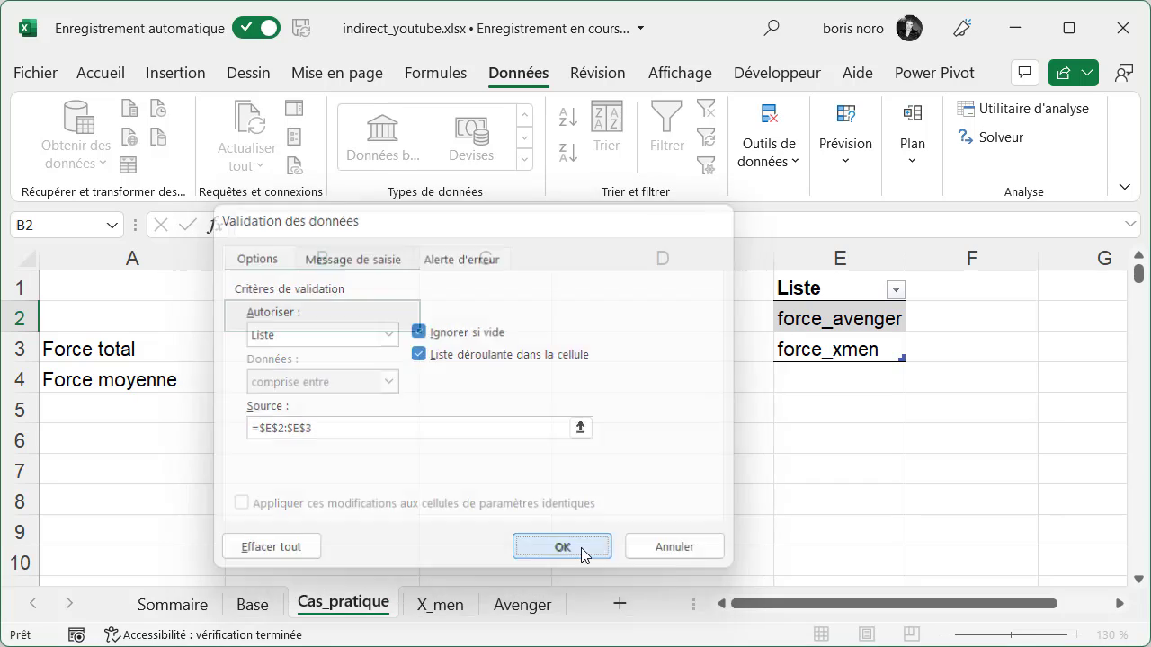
- Choose force_avenger in B2's drop-down list and enter =SOMME(INDIRECT(B2)) in B3 for Force total
click(431, 327)
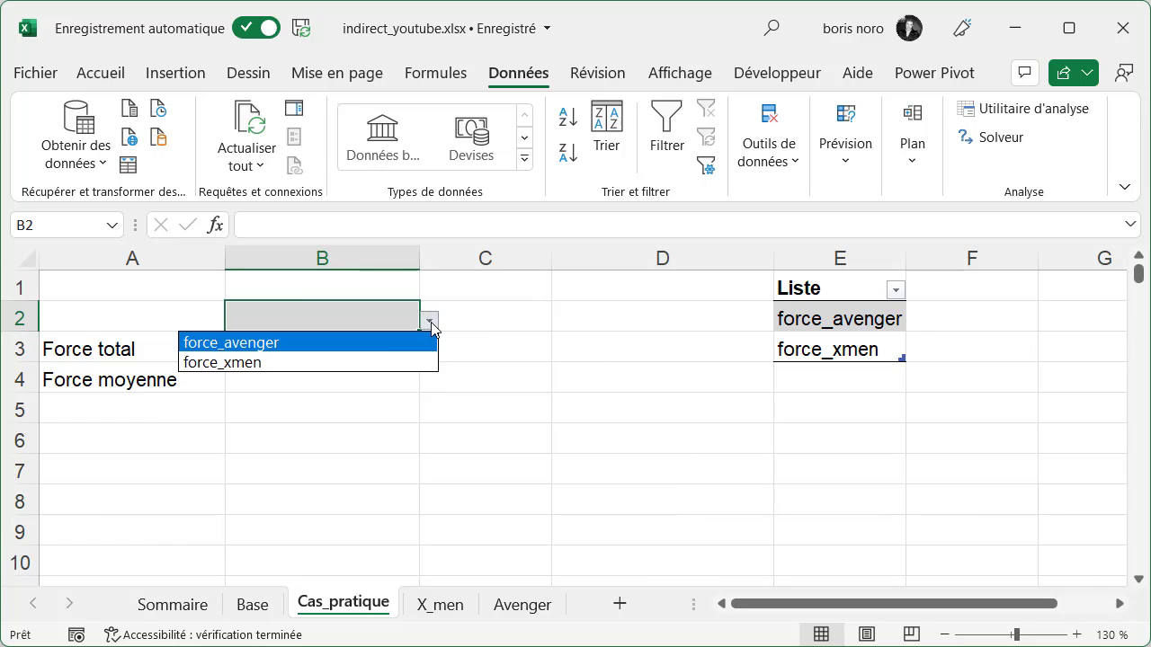
click(375, 343)
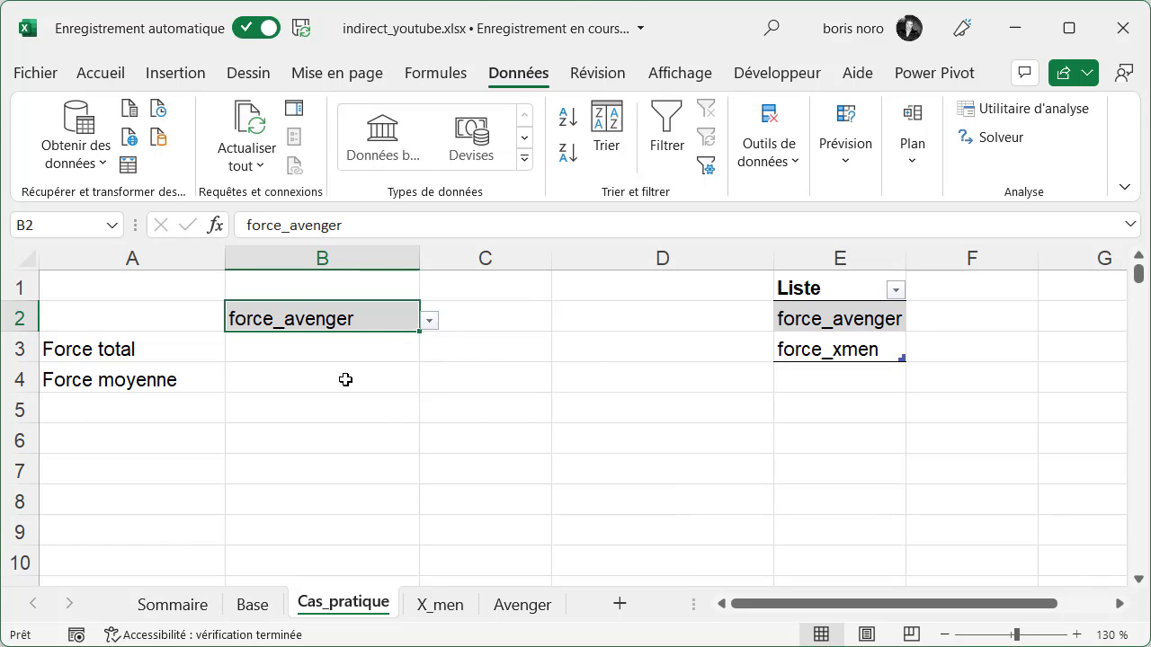
click(345, 349)
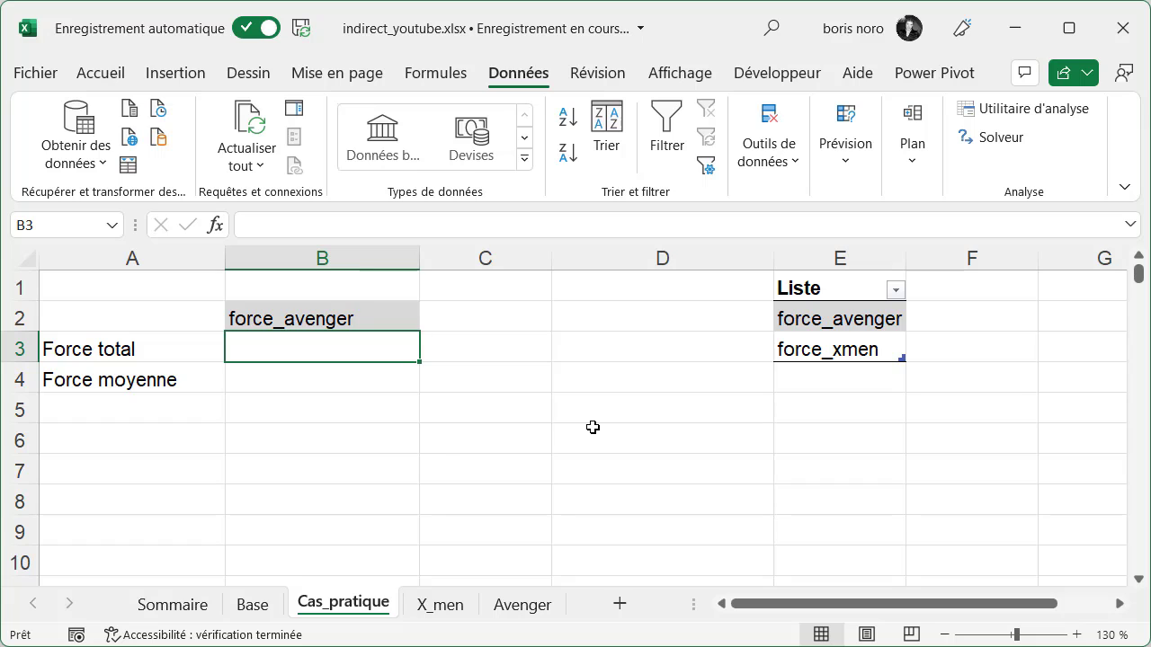
text(=)
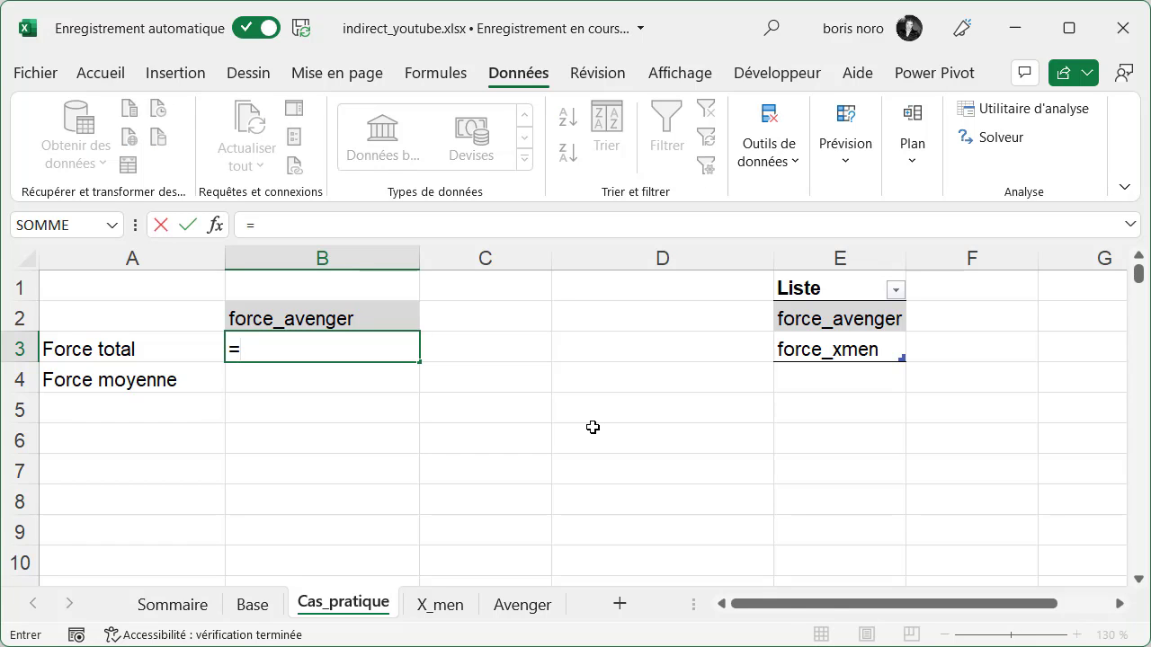
text(s)
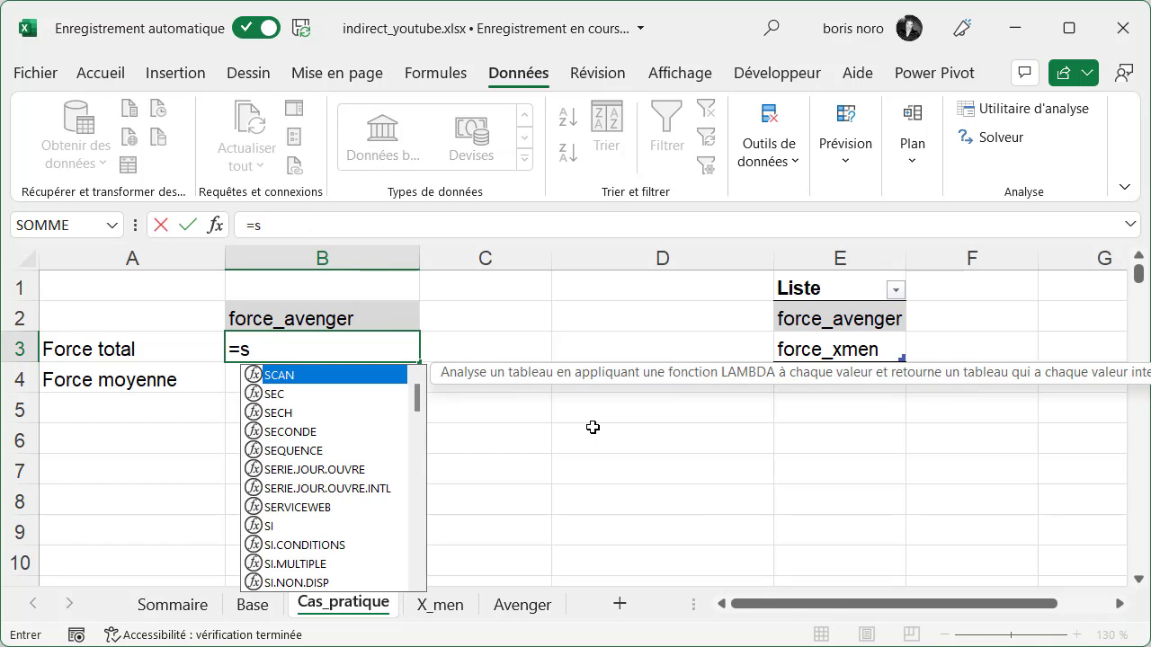
text(om)
key(Tab)
text(ind)
key(Tab)
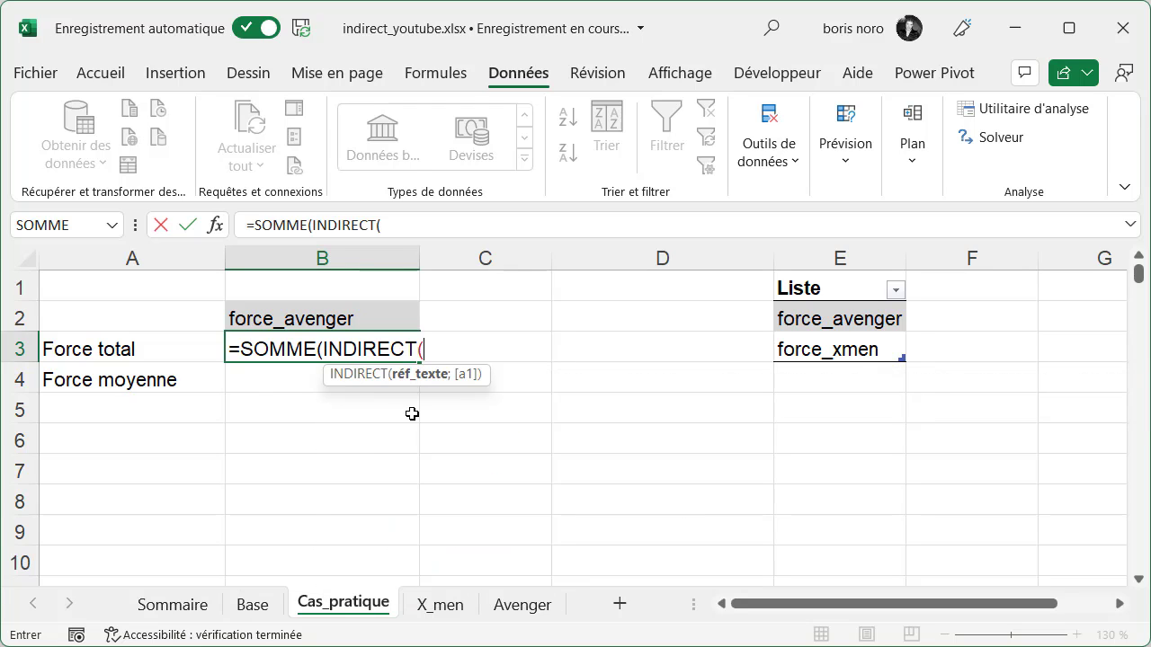
click(376, 316)
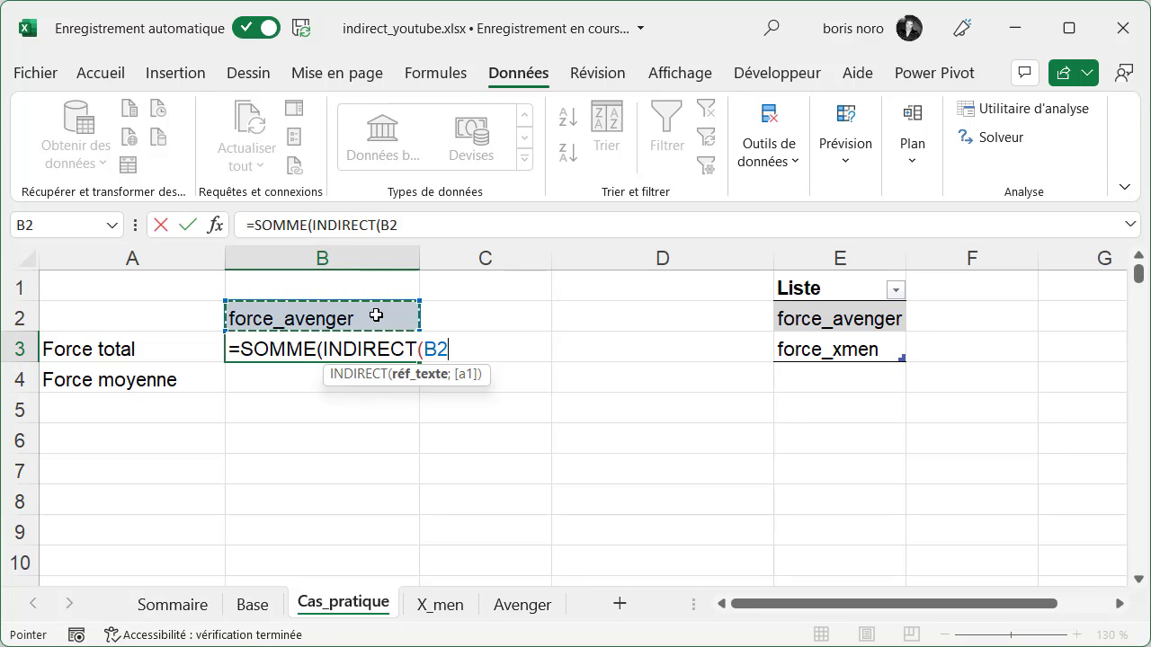
text()))
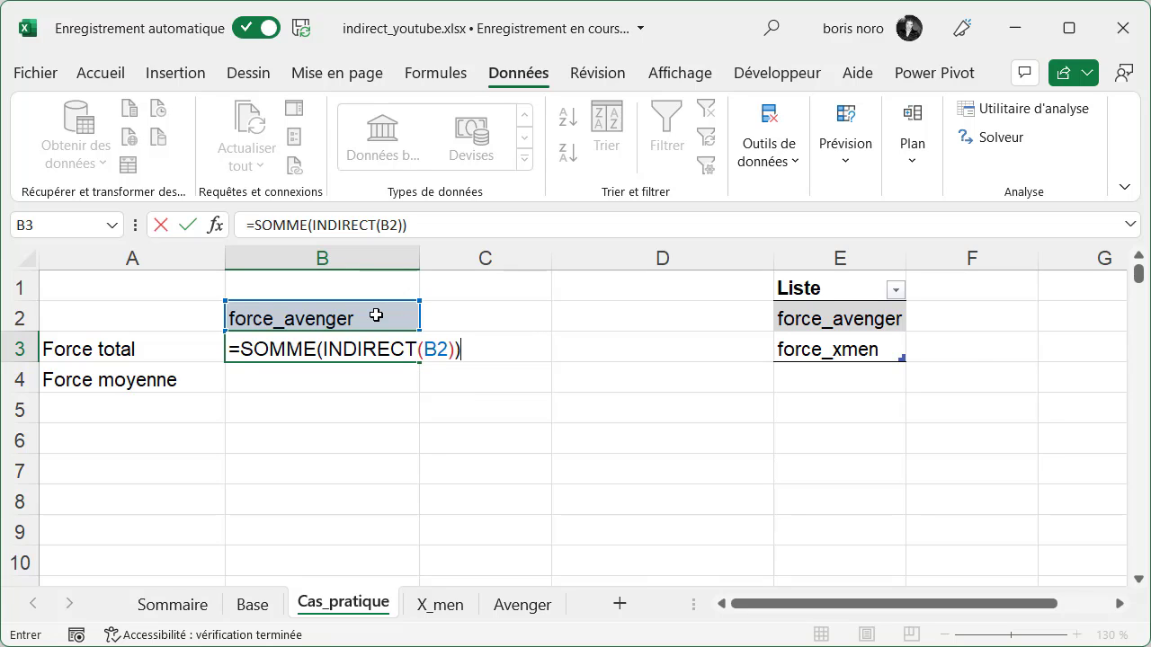
key(Return)
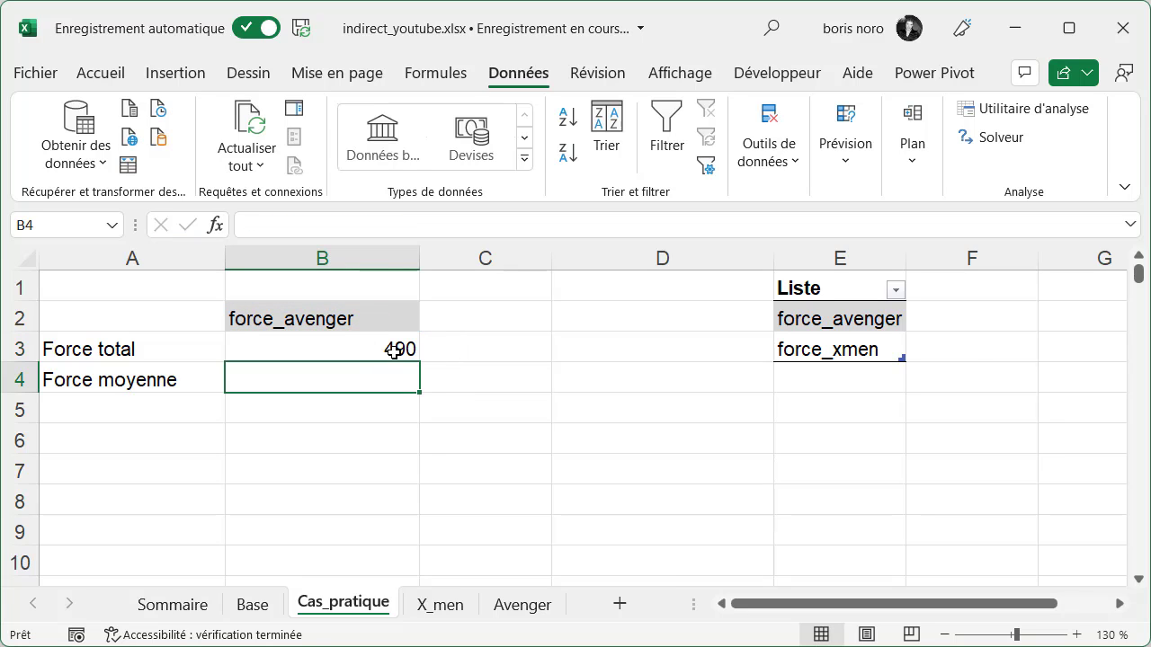
- Check the Force total in B3 against the Force values on the Avenger sheet
click(393, 350)
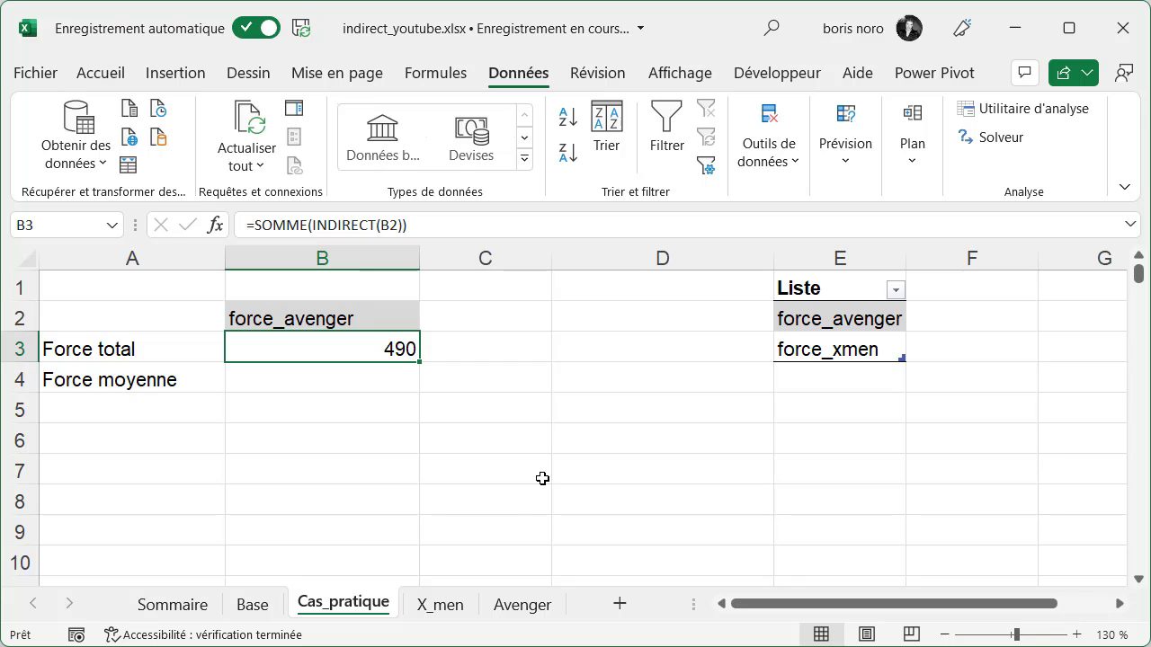
click(517, 606)
drag(422, 303, 486, 506)
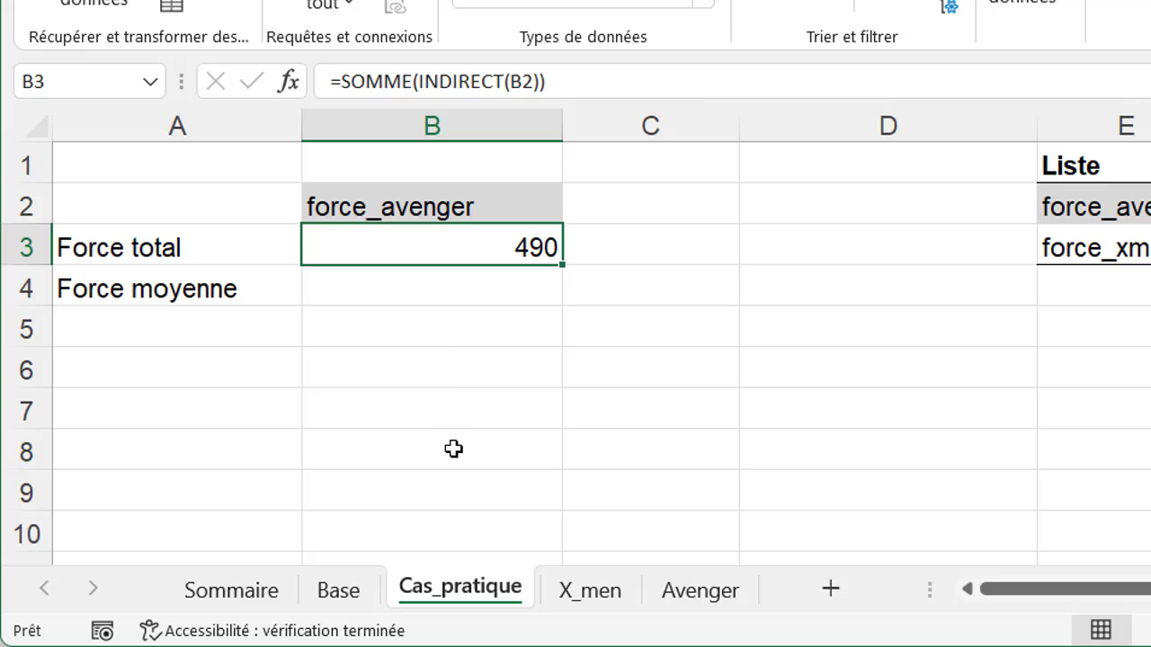
- Enter =MOYENNE(INDIRECT(B2)) in B4 of the Cas_pratique sheet for Force moyenne
click(484, 302)
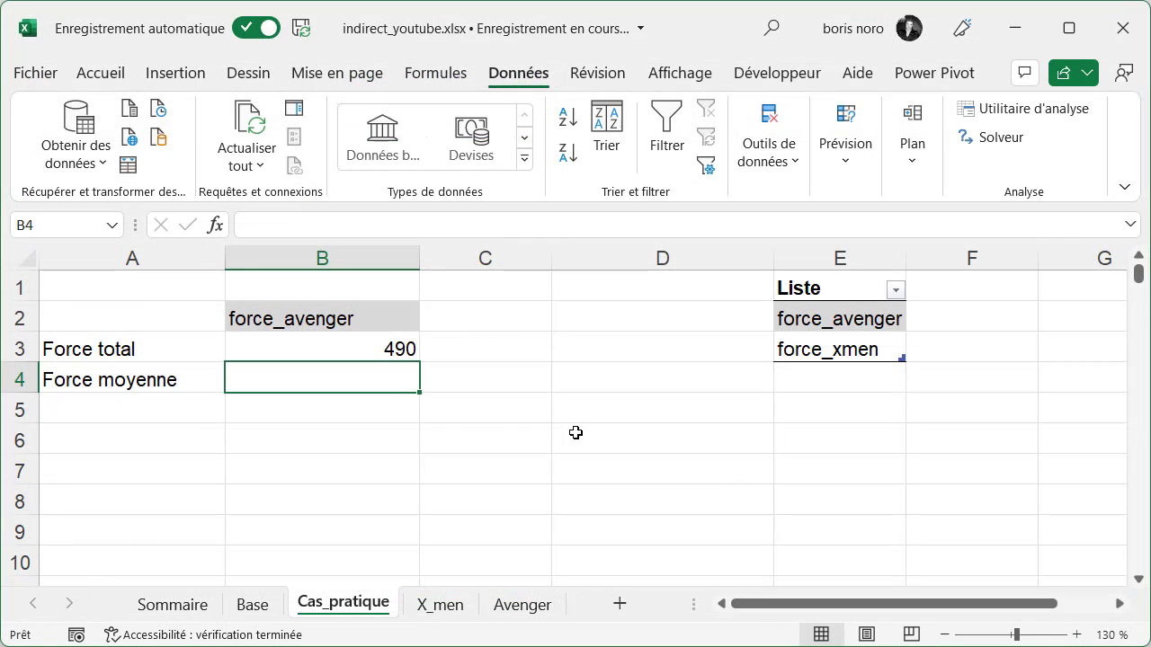
text(=)
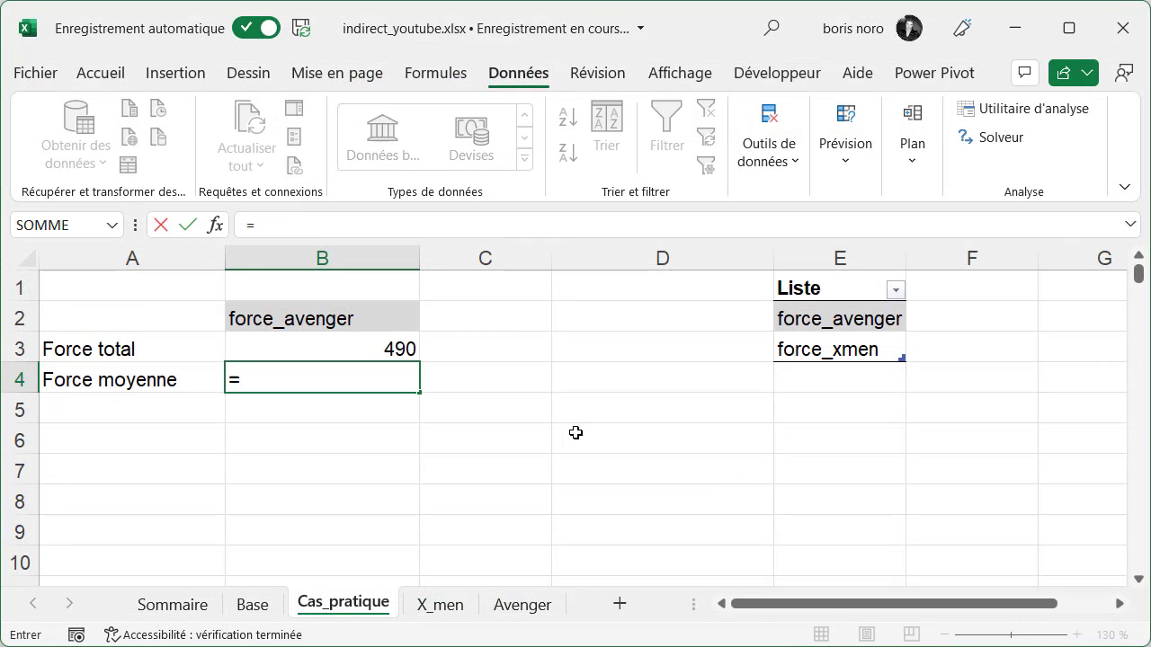
text(moy)
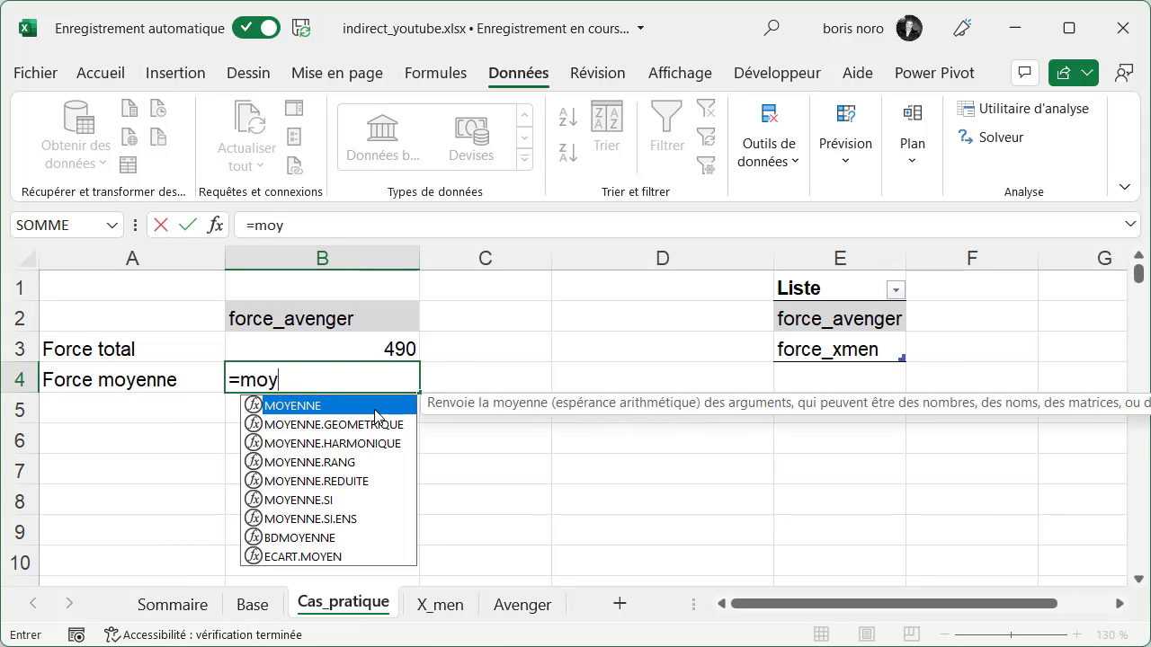
key(Tab)
text(in)
double_click(395, 440)
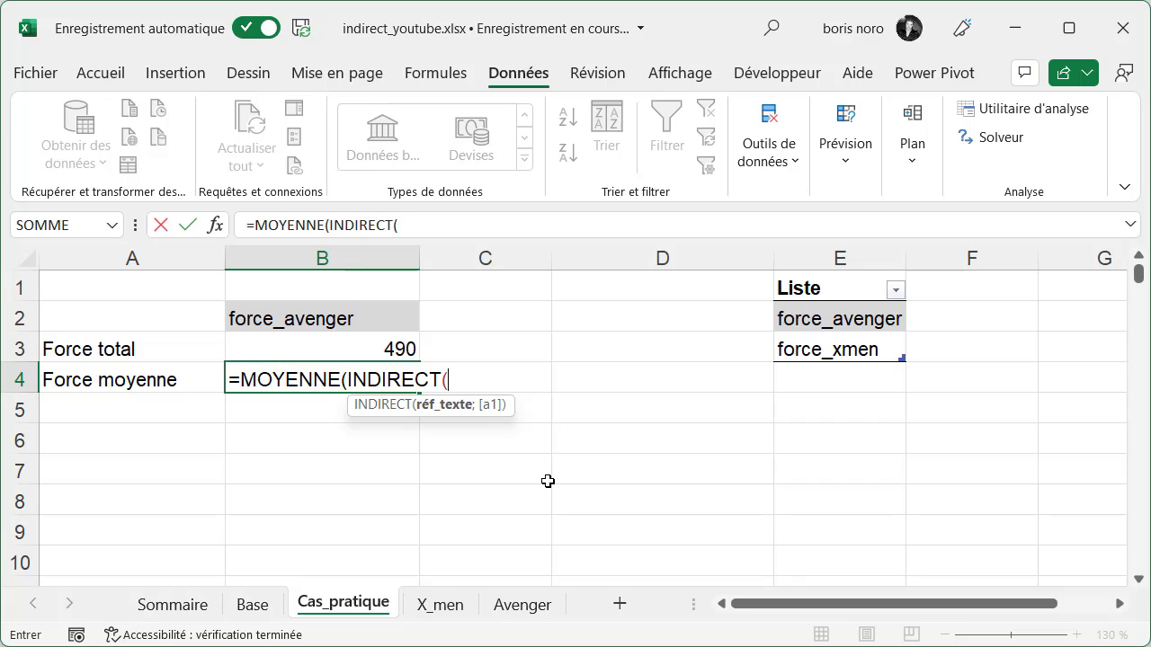
click(365, 319)
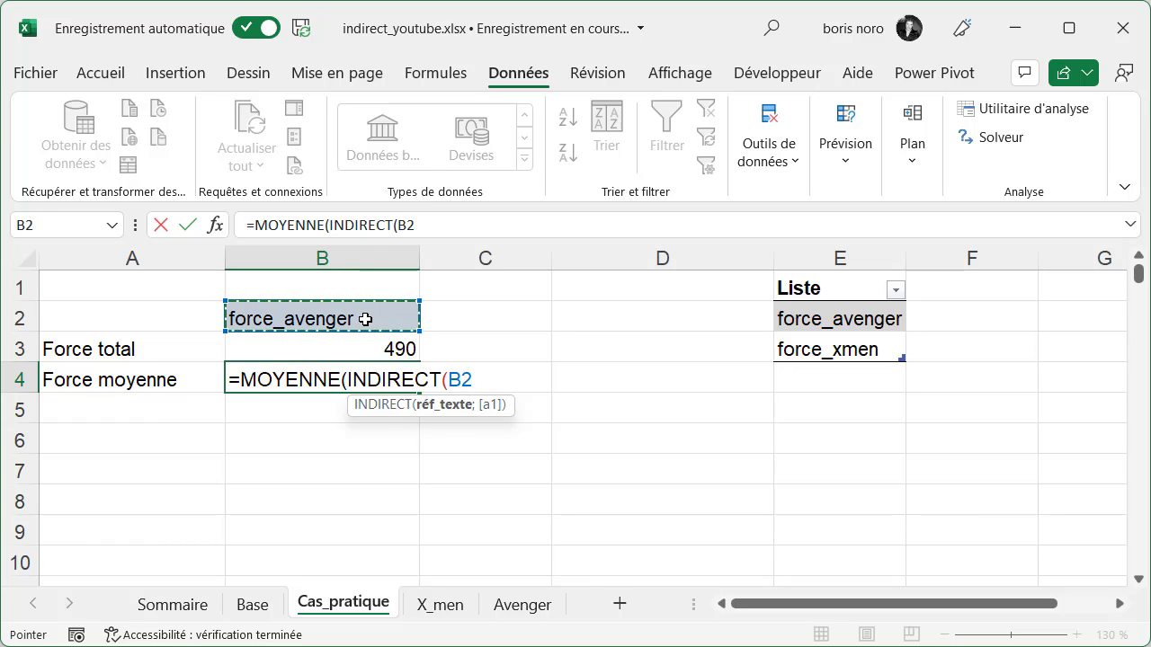
text()))
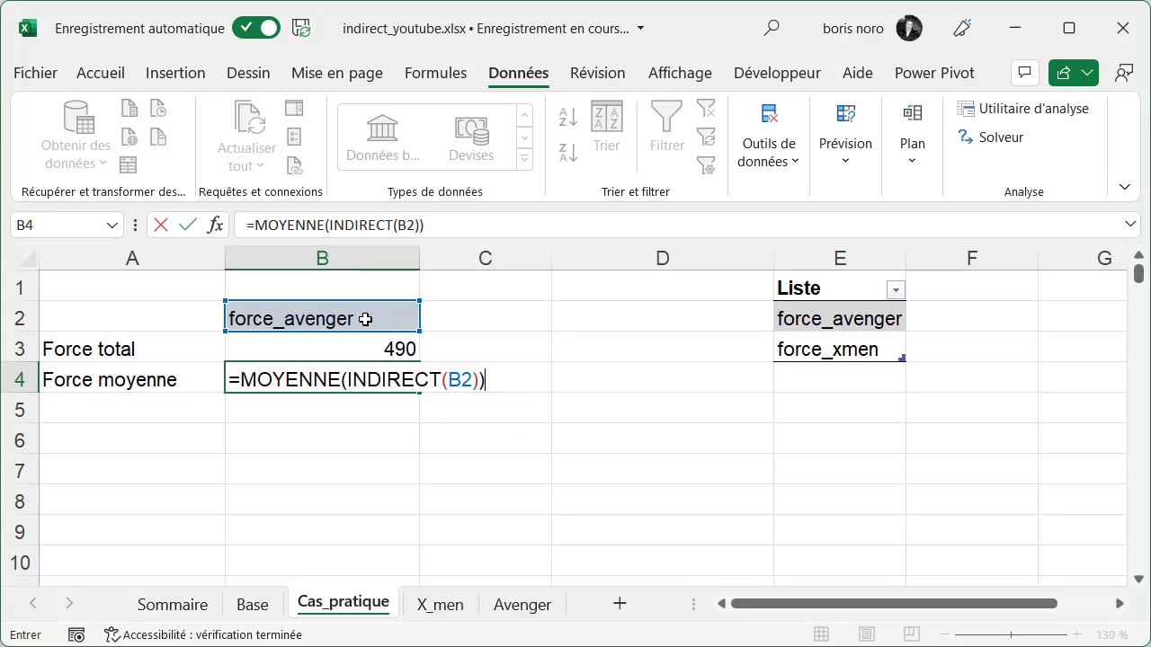
key(Return)
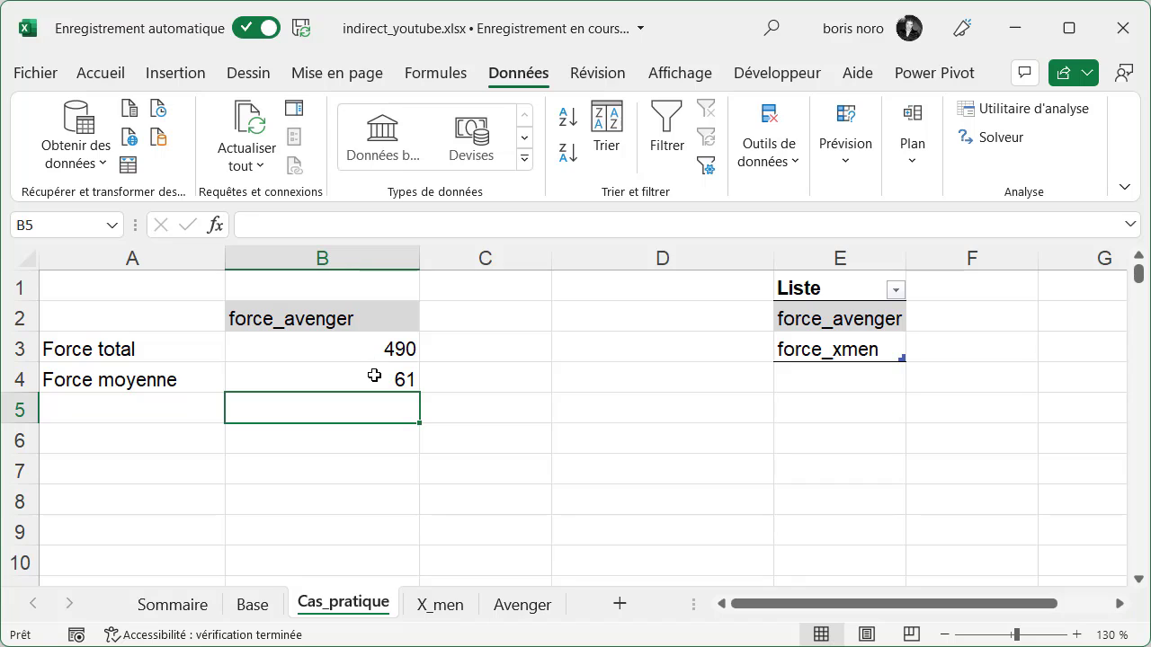
- Check the average against the Avenger sheet and switch the drop-down in Cas_pratique cell B2 to force_xmen
click(520, 606)
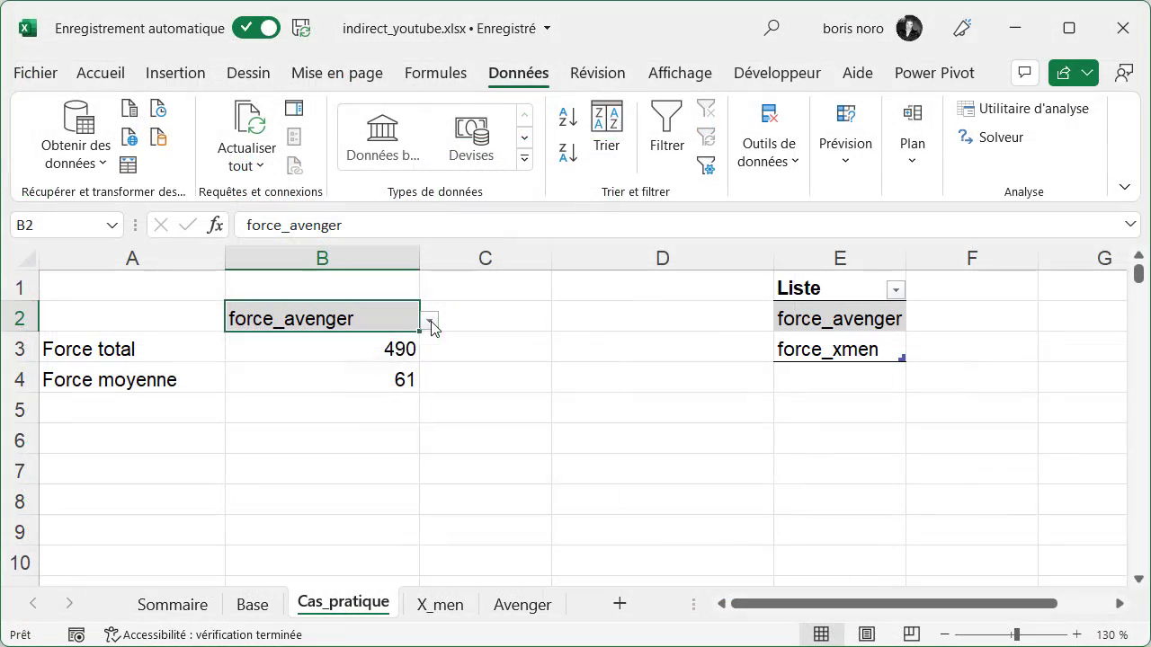
click(431, 323)
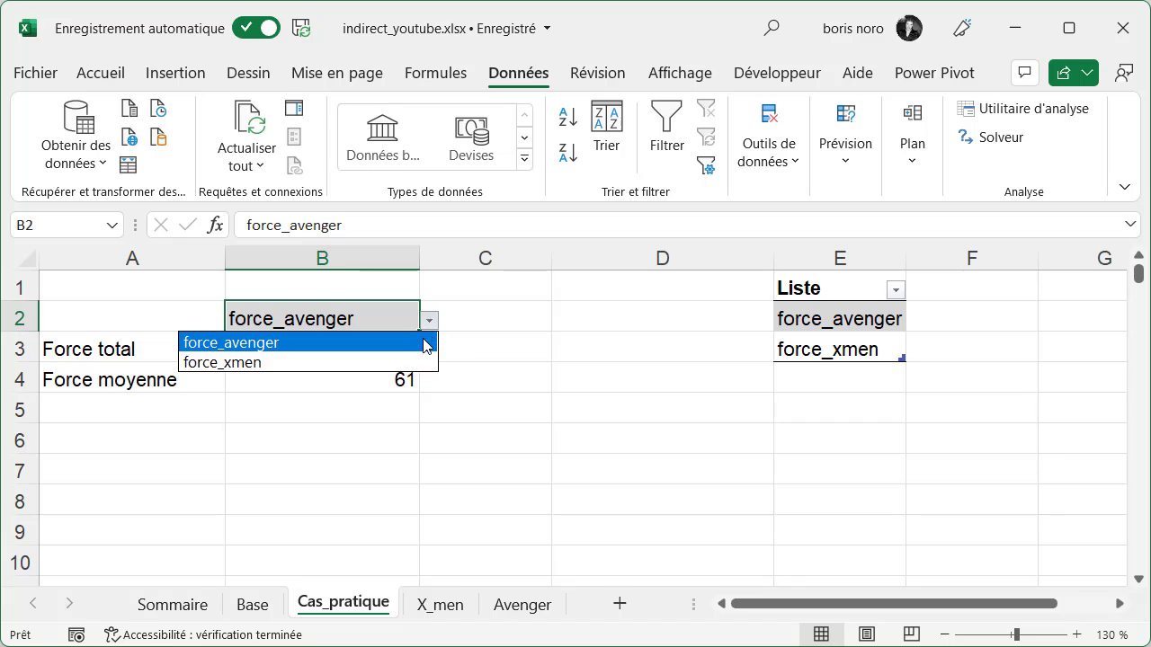
click(423, 362)
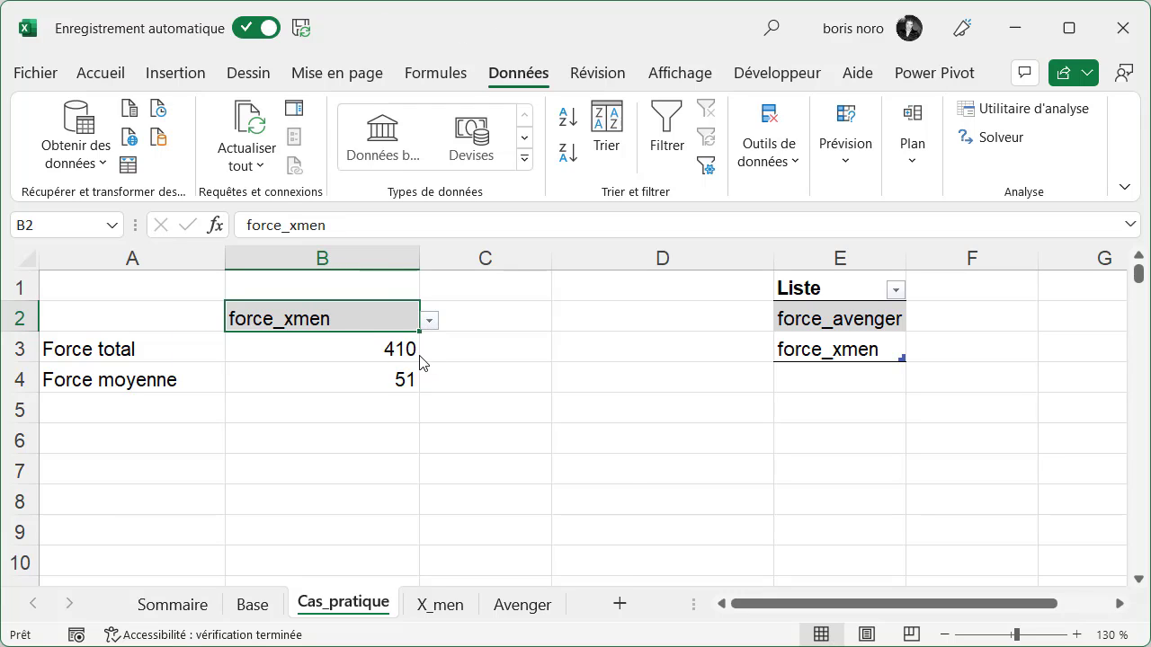
click(630, 483)
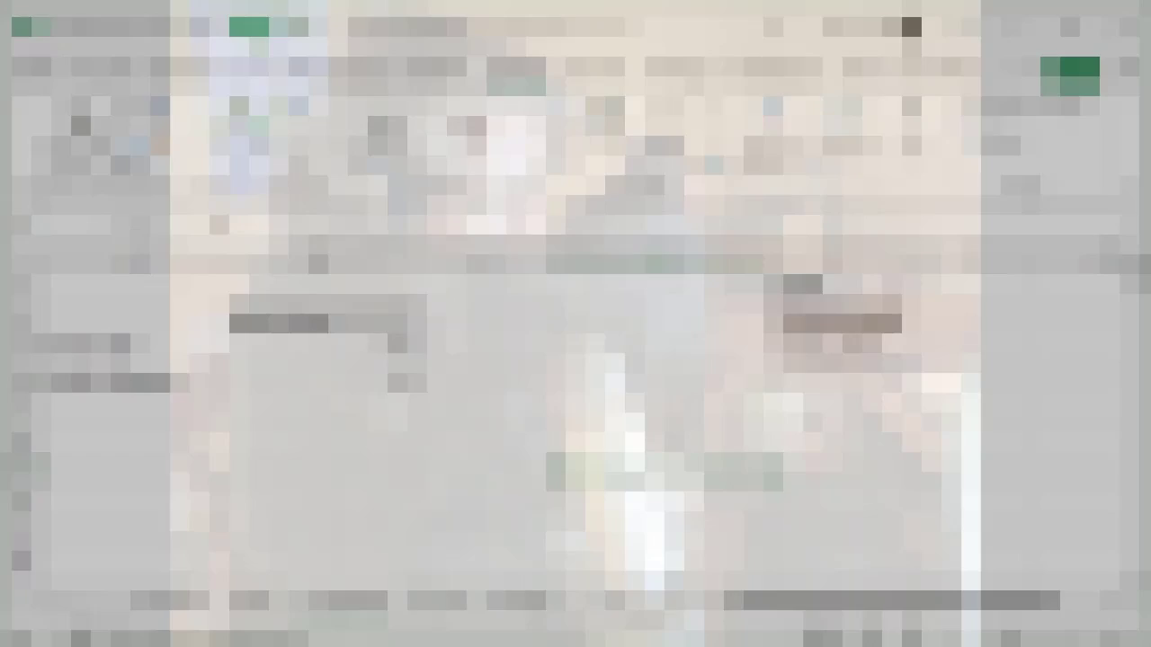